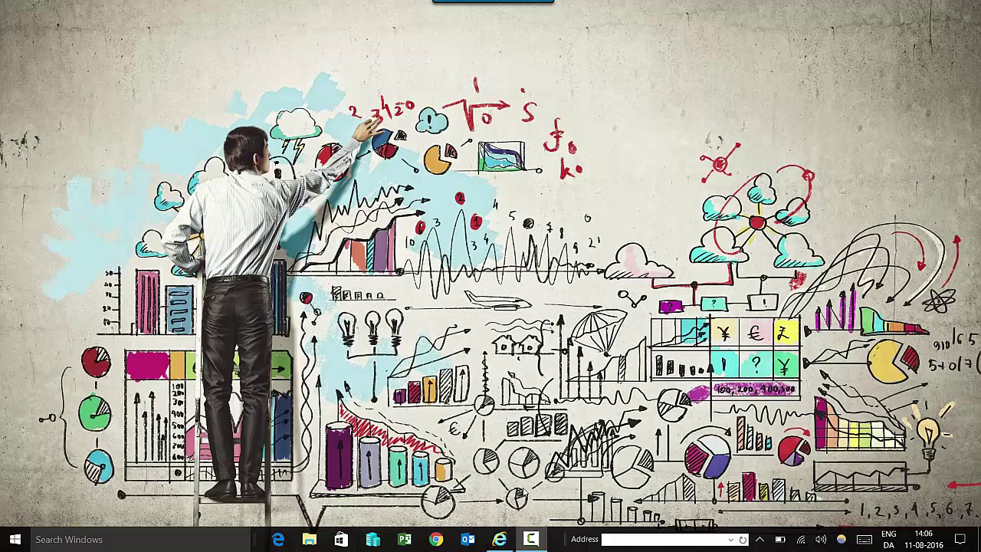
Step: Return to Power BI and open the 1. PROJECTS dashboard under My Workspace > Dashboards
{"action": "left_click", "coordinate": [510, 539]}
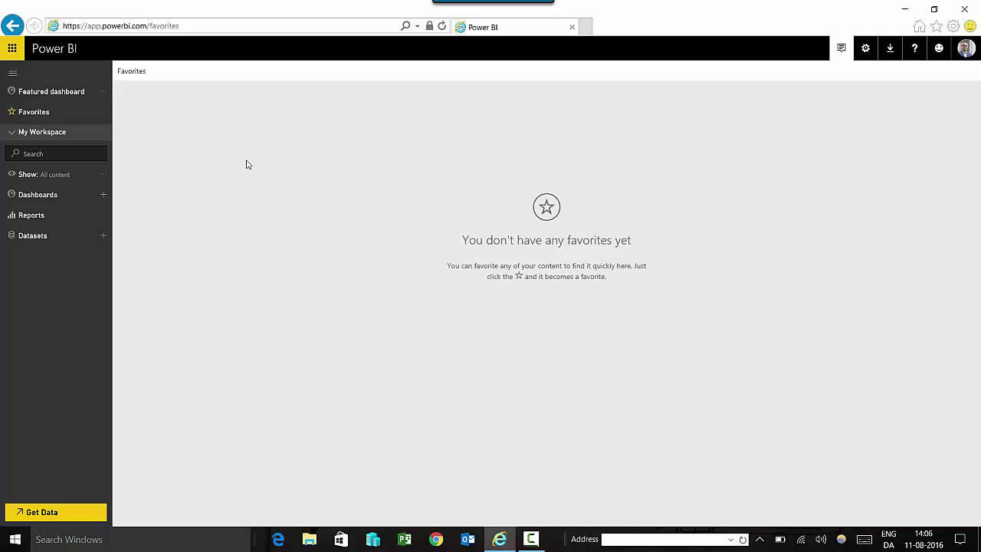
{"action": "left_click", "coordinate": [19, 134]}
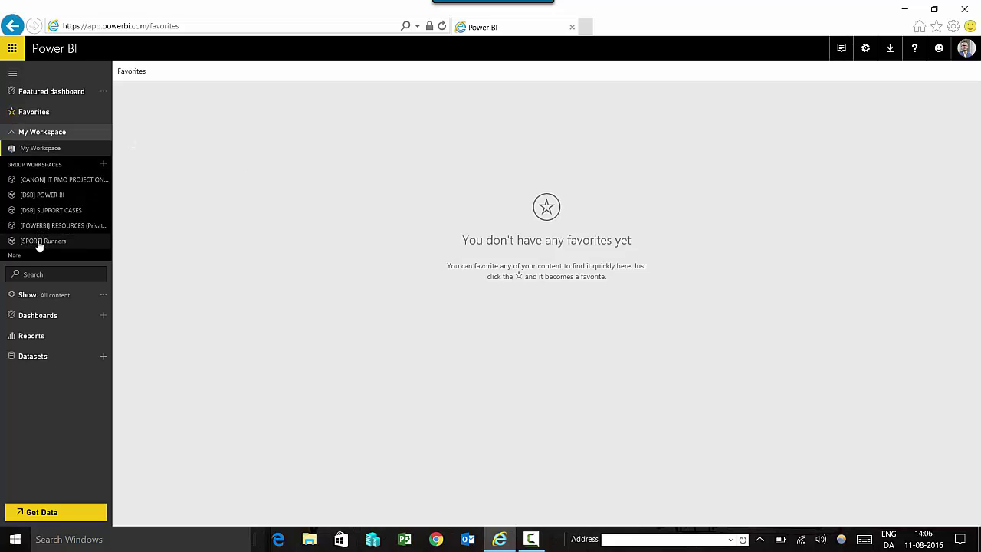
{"action": "left_click", "coordinate": [15, 134]}
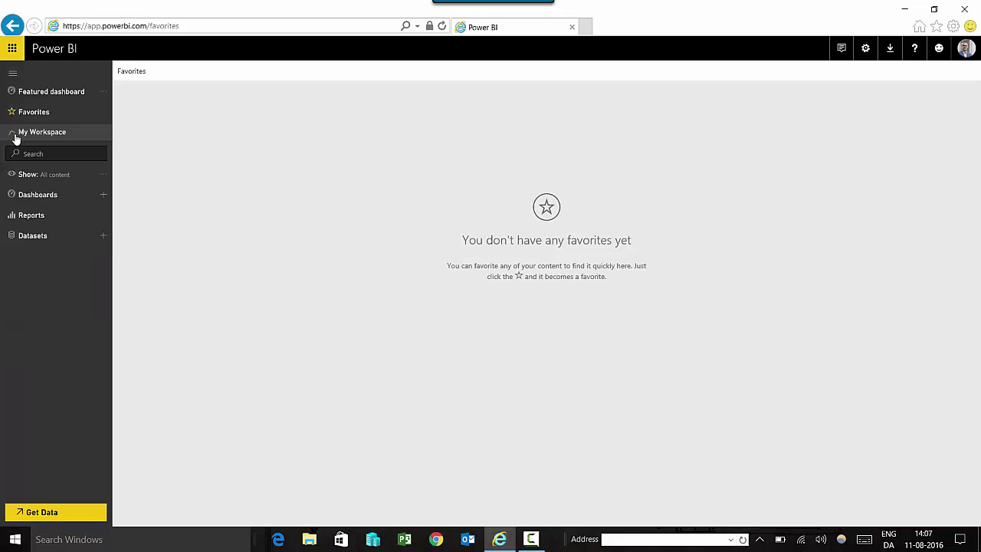
{"action": "left_click", "coordinate": [60, 196]}
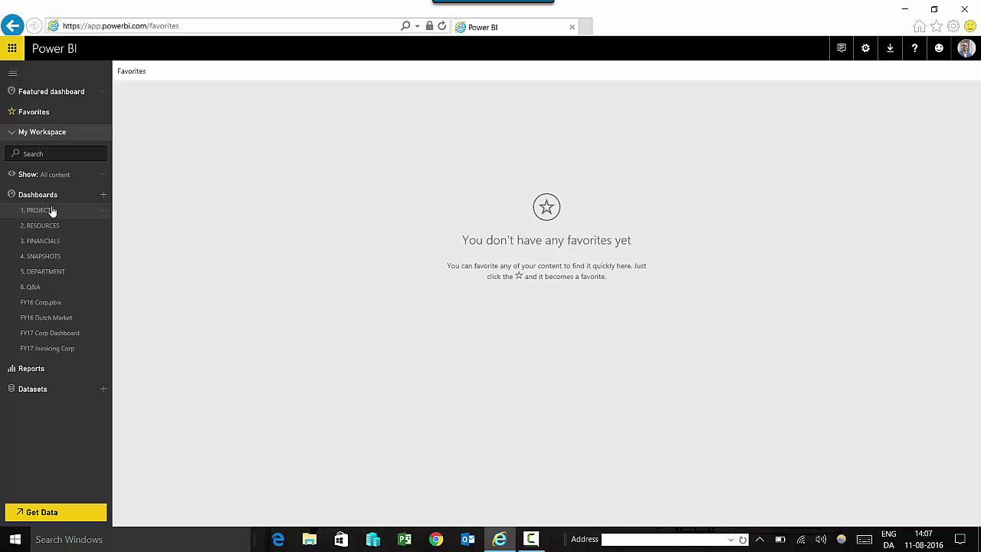
{"action": "left_click", "coordinate": [57, 212]}
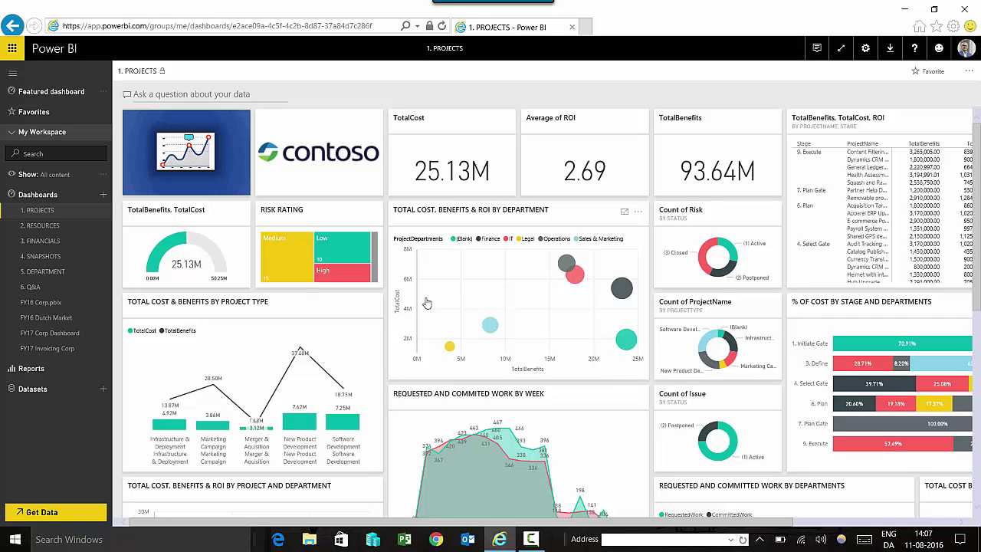
Step: Minimize the browser and launch PowerPoint 2016 with a new Blank Presentation
{"action": "left_click", "coordinate": [904, 10]}
{"action": "left_click", "coordinate": [3, 541]}
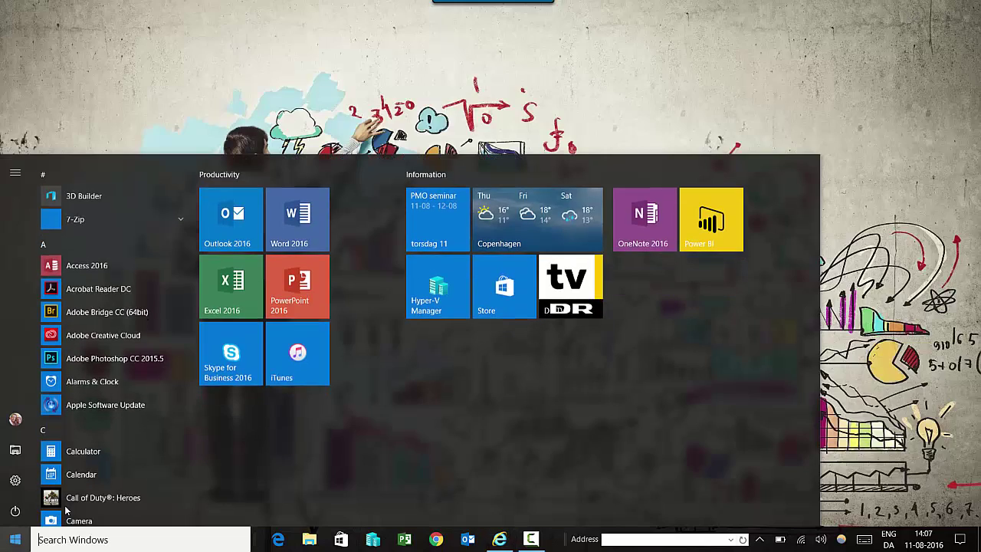
{"action": "left_click", "coordinate": [297, 284]}
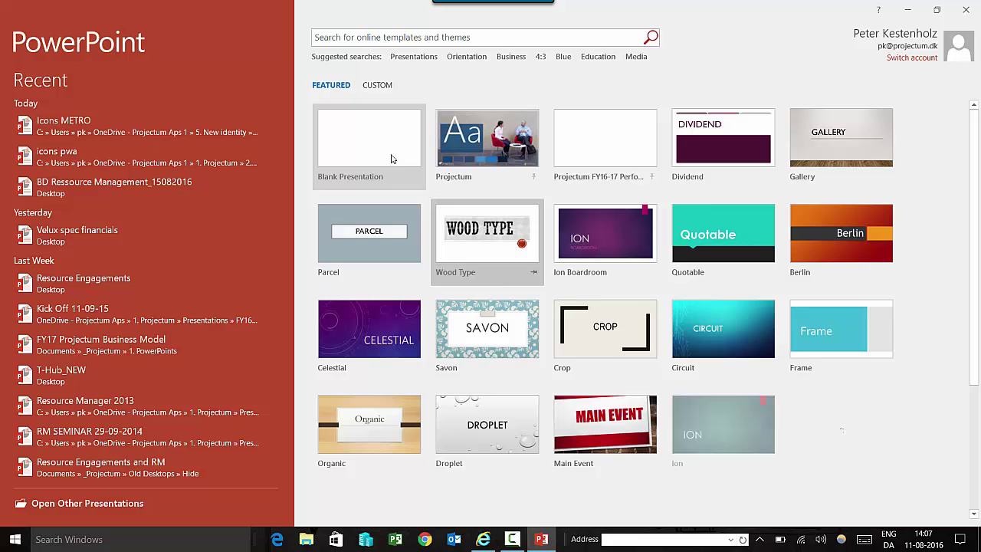
{"action": "left_click", "coordinate": [368, 144]}
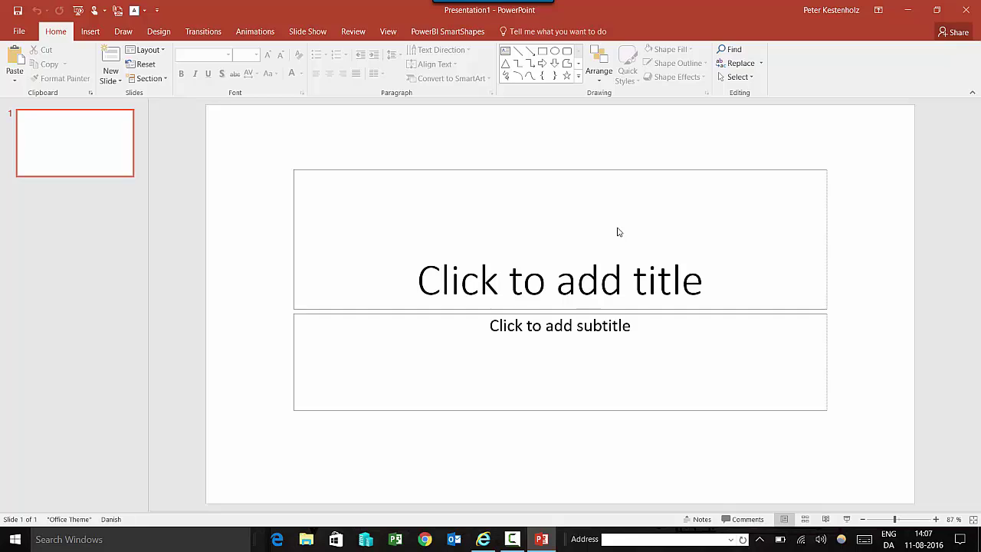
Step: Title the slide 'Portfolio Report'
{"action": "left_click", "coordinate": [578, 260]}
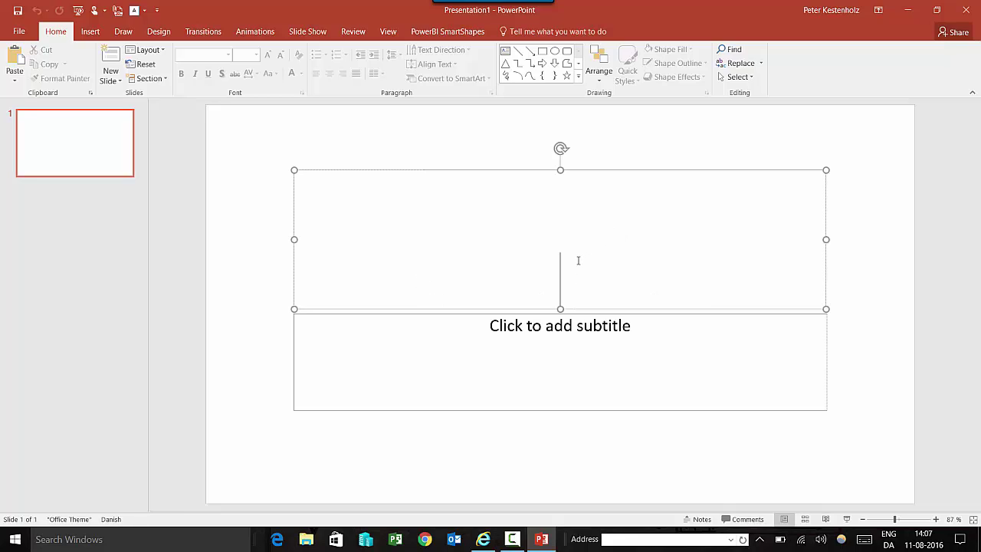
{"action": "type", "text": "Portfolio Repot"}
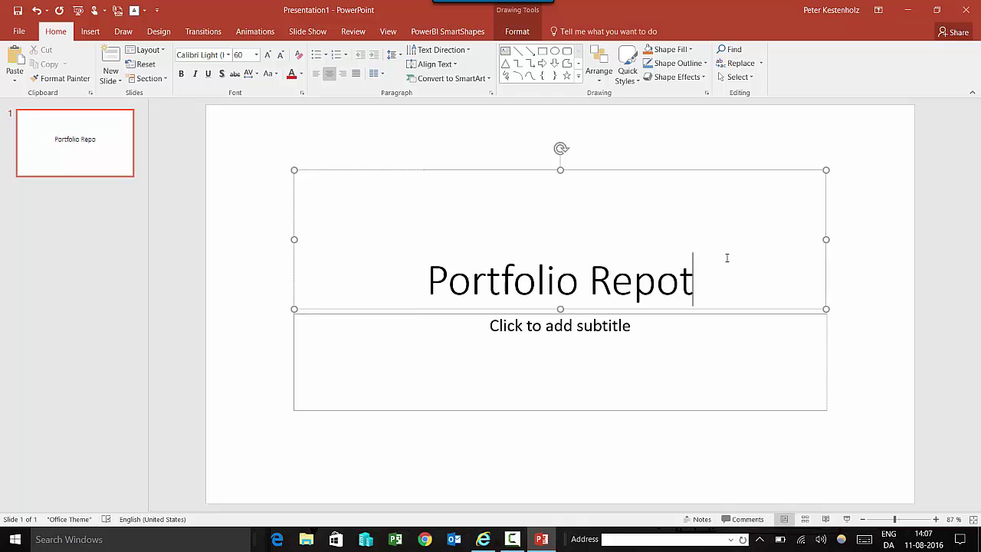
{"action": "key", "text": "BackSpace"}
{"action": "type", "text": "rt"}
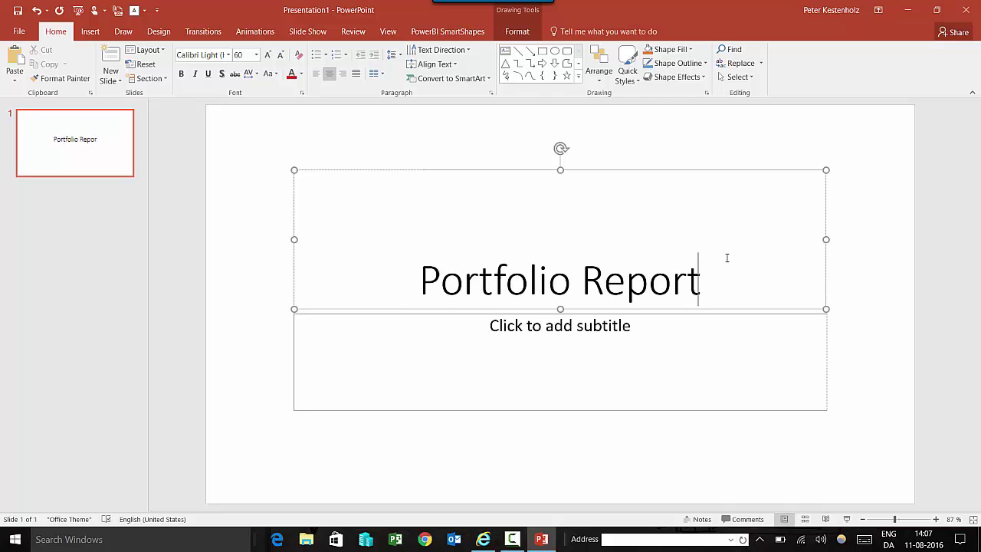
Step: Insert the date 'Thursday, August 11, 2016' into the subtitle via Insert > Date & Time
{"action": "left_click", "coordinate": [572, 343]}
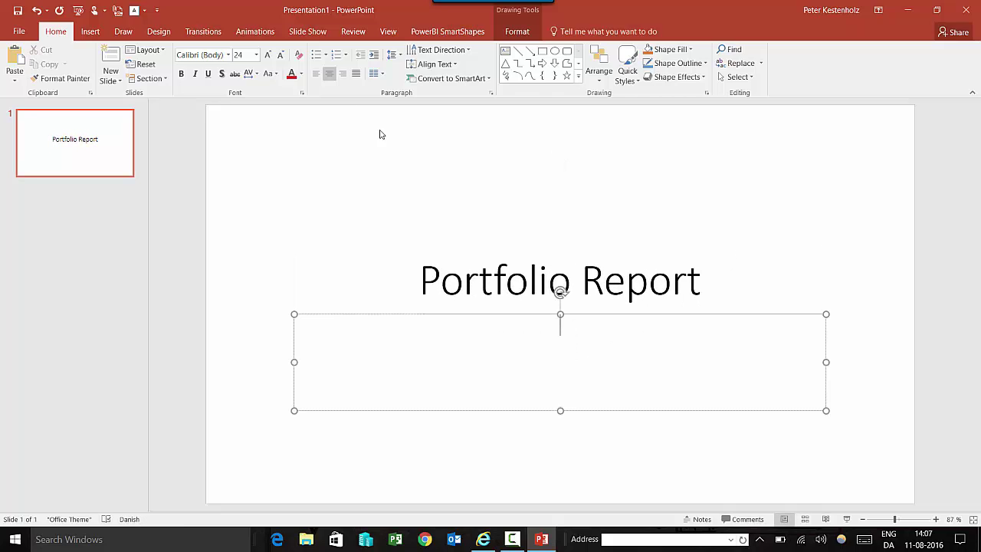
{"action": "left_click", "coordinate": [90, 33]}
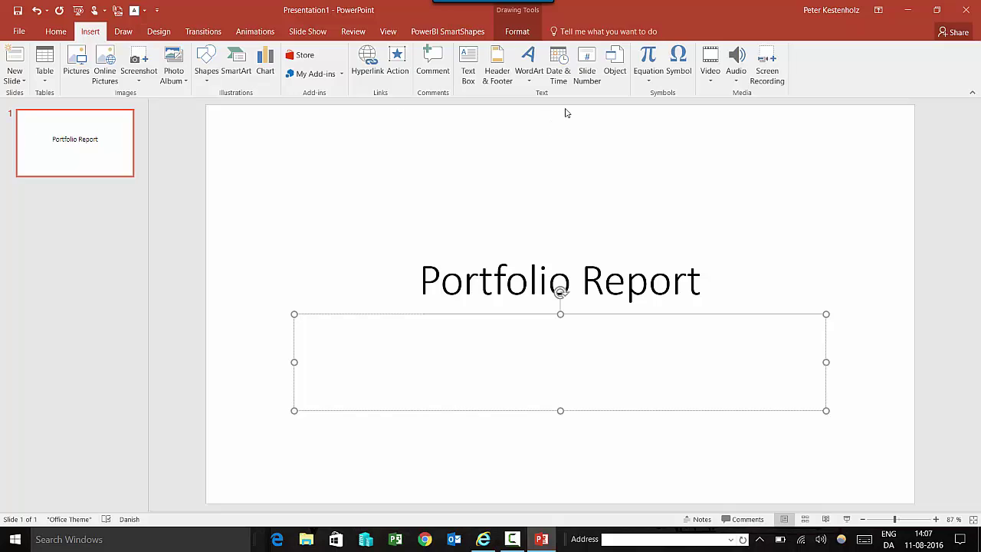
{"action": "left_click", "coordinate": [558, 67]}
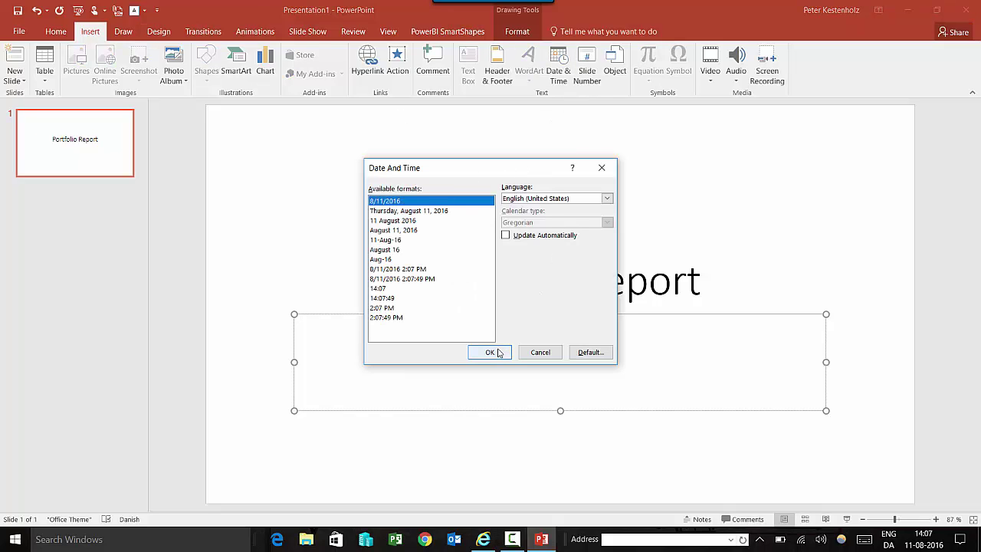
{"action": "left_click", "coordinate": [450, 211]}
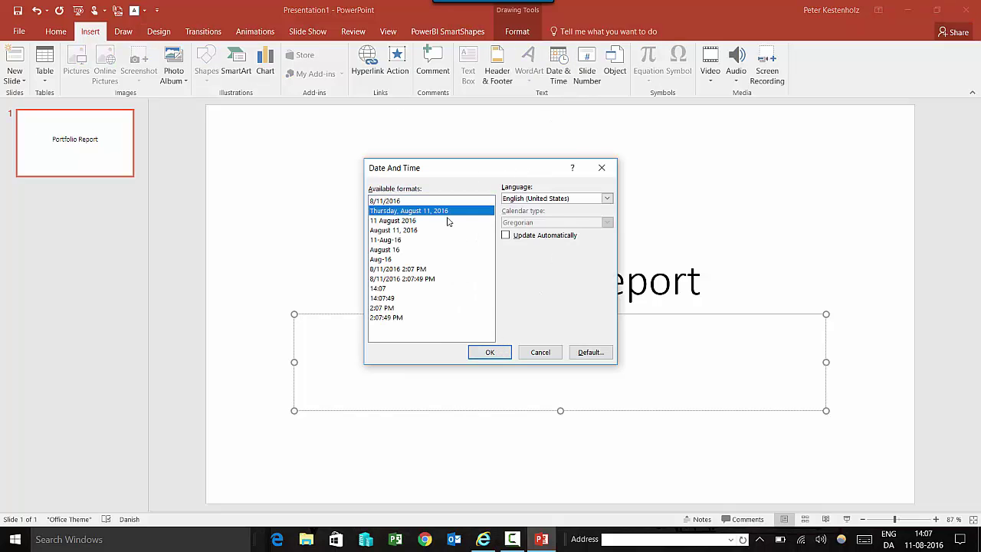
{"action": "left_click", "coordinate": [491, 355]}
{"action": "left_click", "coordinate": [920, 422]}
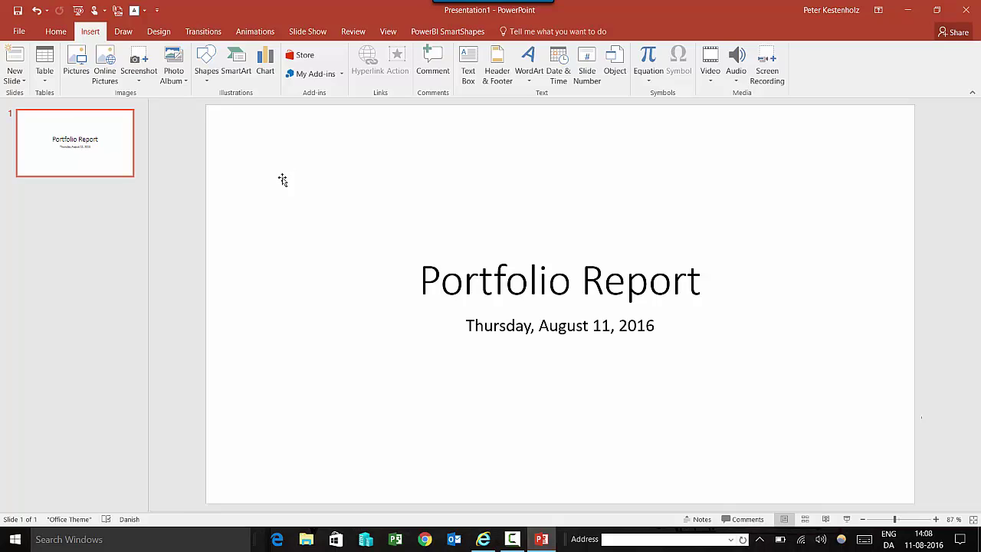
Step: Show the PowerBI SmartShapes tab commands, after checking and cancelling the Office Add-ins list
{"action": "left_click", "coordinate": [115, 201]}
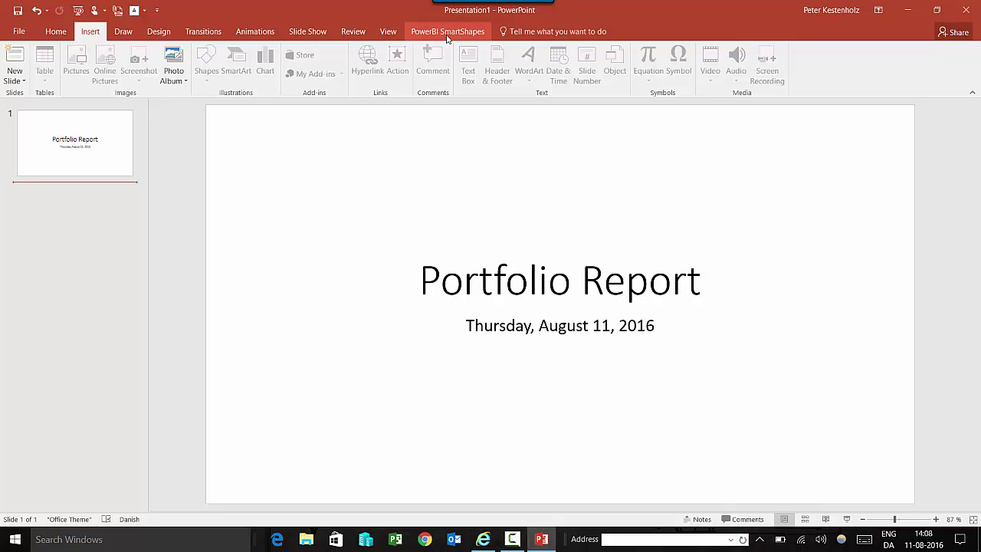
{"action": "left_click", "coordinate": [449, 34]}
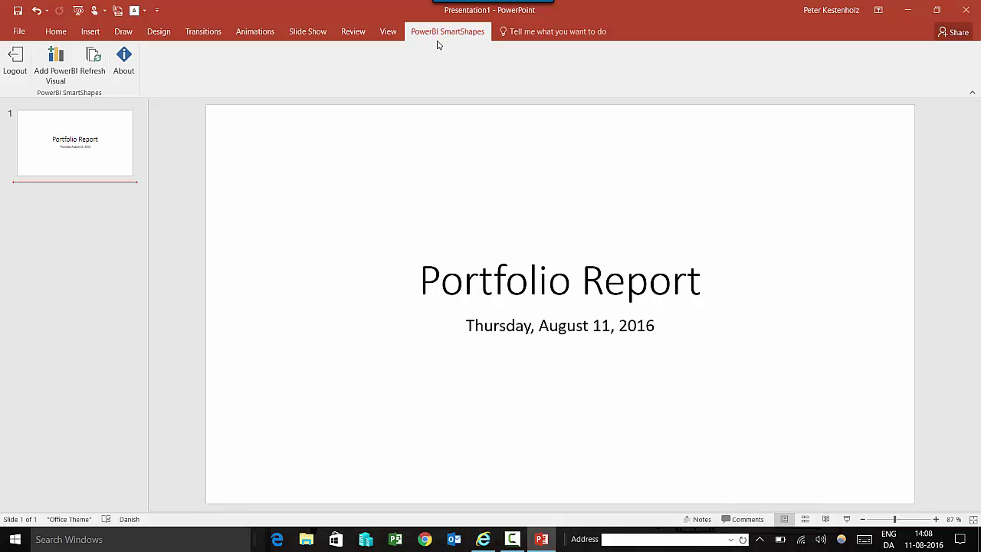
{"action": "left_click", "coordinate": [90, 31]}
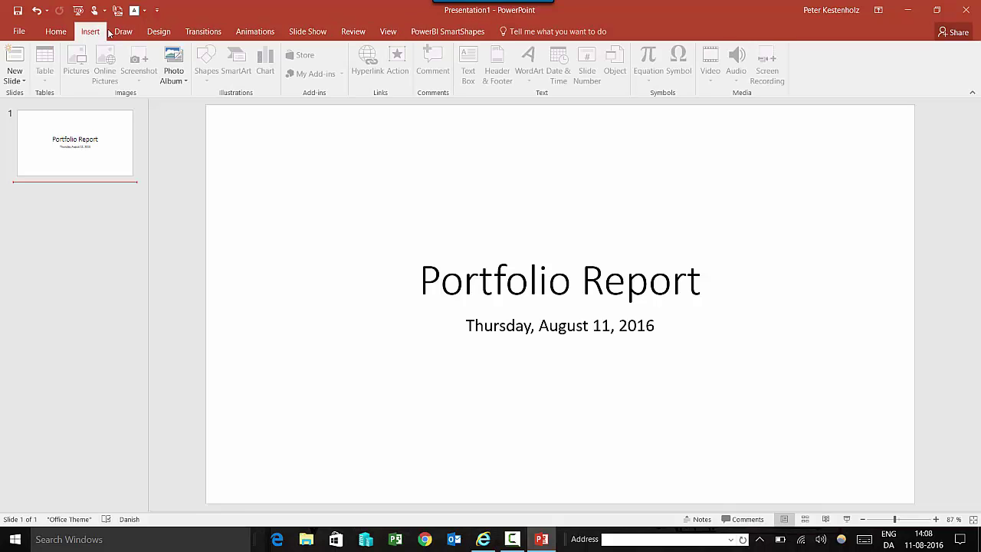
{"action": "left_click", "coordinate": [309, 80]}
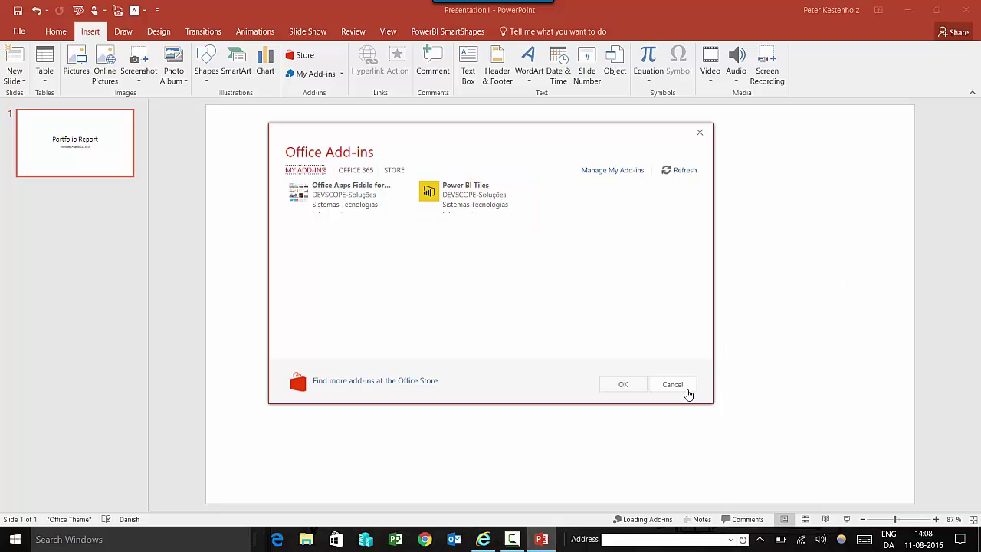
{"action": "left_click", "coordinate": [674, 386]}
{"action": "left_click", "coordinate": [469, 34]}
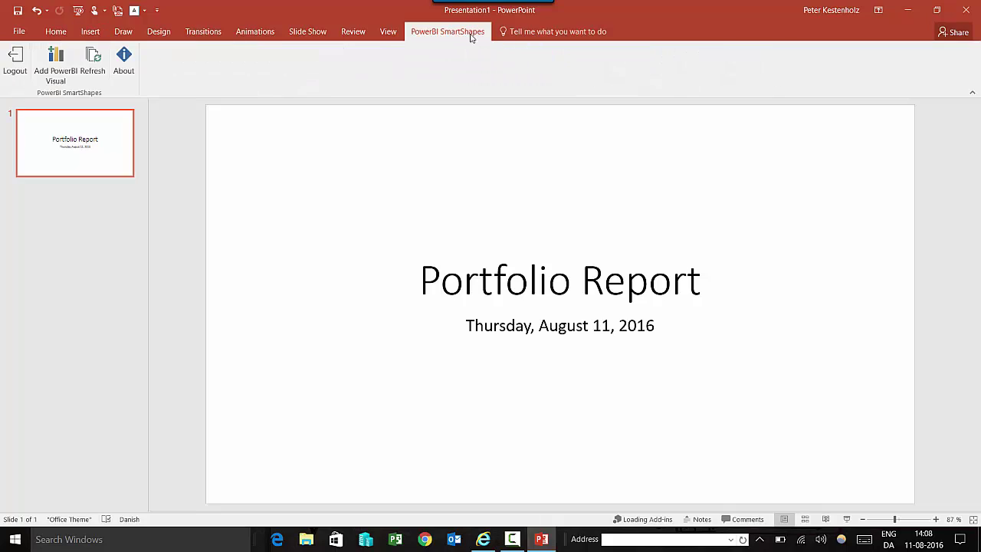
Step: Tick Retail Analysis Sample under My Workspace > Reports and preview its New Stores Analysis page
{"action": "left_click", "coordinate": [59, 82]}
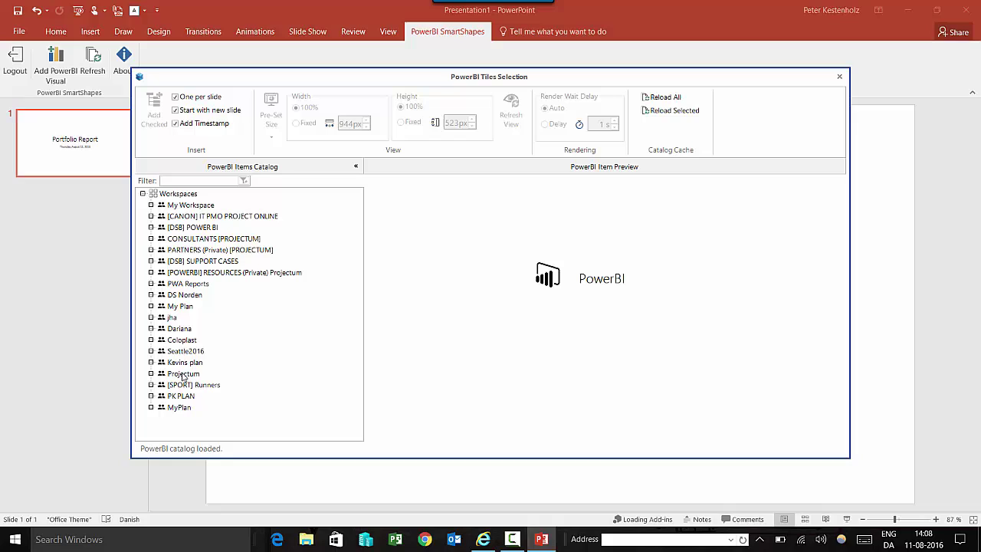
{"action": "left_click", "coordinate": [152, 206]}
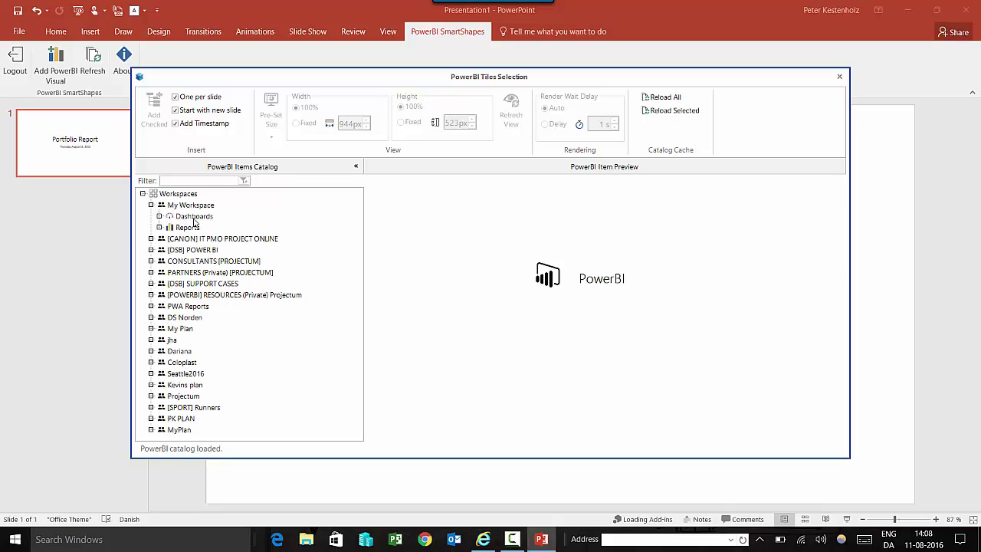
{"action": "left_click", "coordinate": [160, 227]}
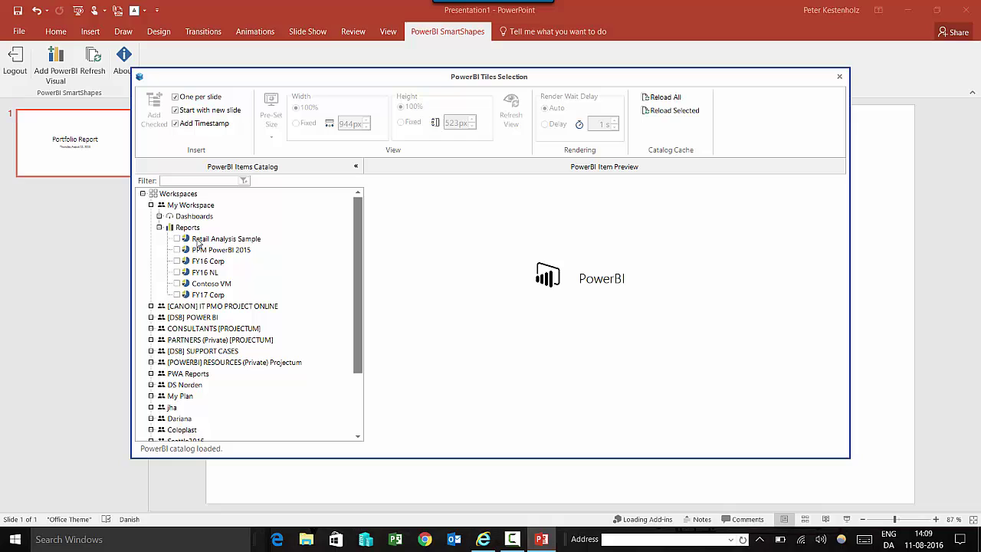
{"action": "left_click", "coordinate": [178, 239]}
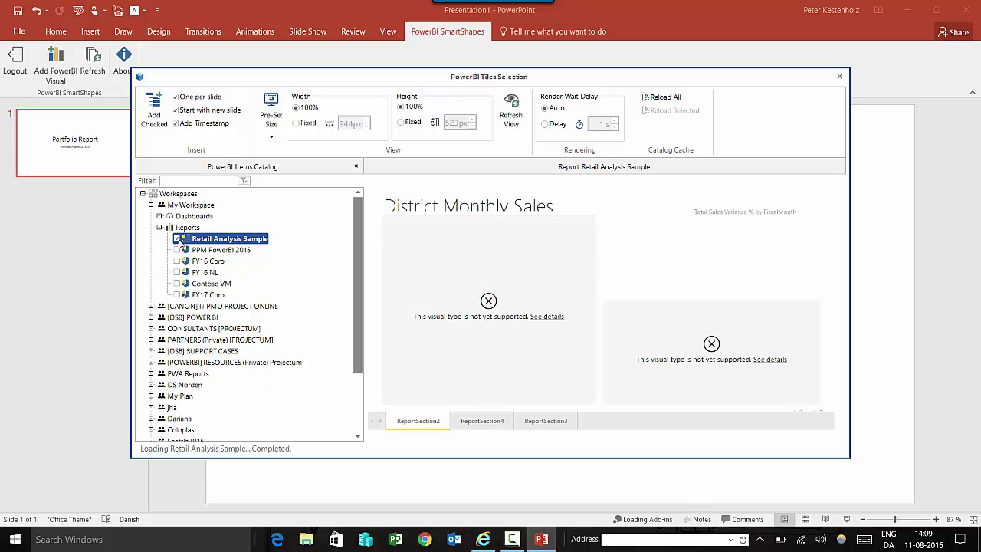
{"action": "left_click", "coordinate": [481, 424]}
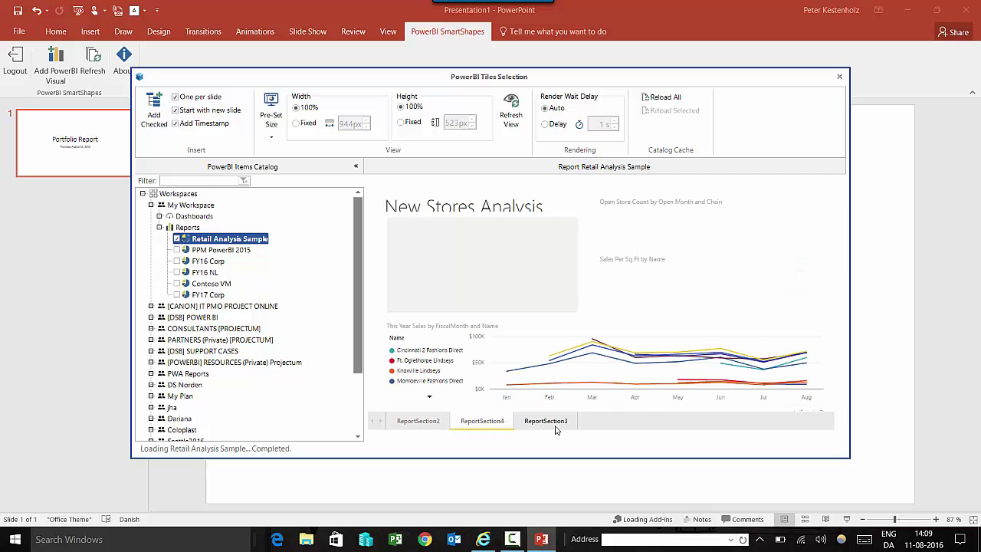
Step: Collapse Reports, expand Dashboards, and glance at the 1. PROJECTS dashboard in the browser
{"action": "left_click", "coordinate": [159, 228]}
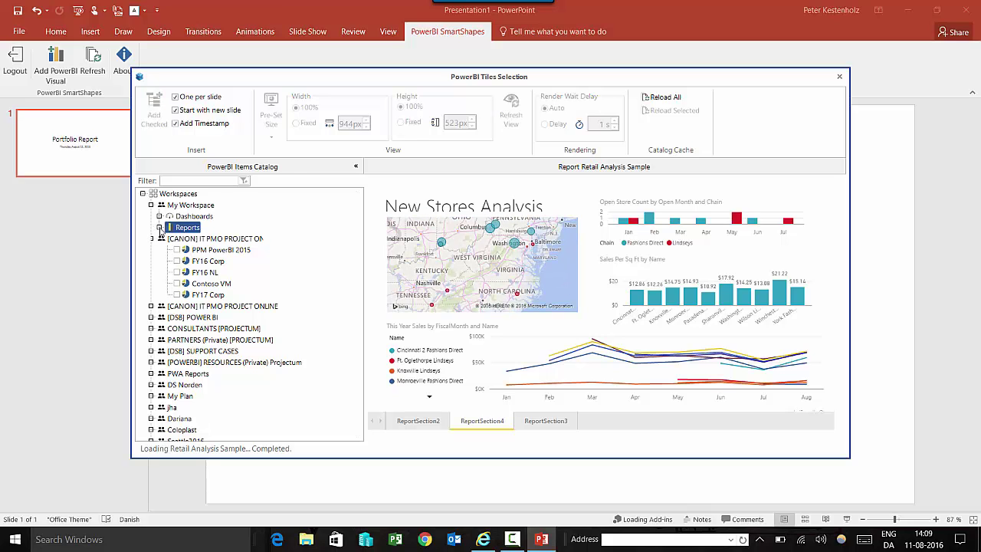
{"action": "left_click", "coordinate": [158, 218]}
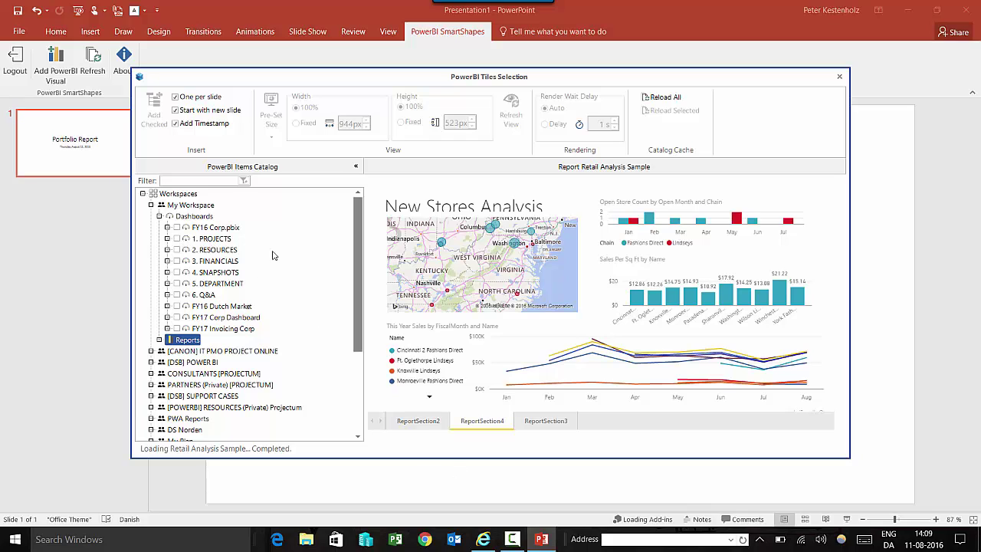
{"action": "left_click", "coordinate": [482, 540]}
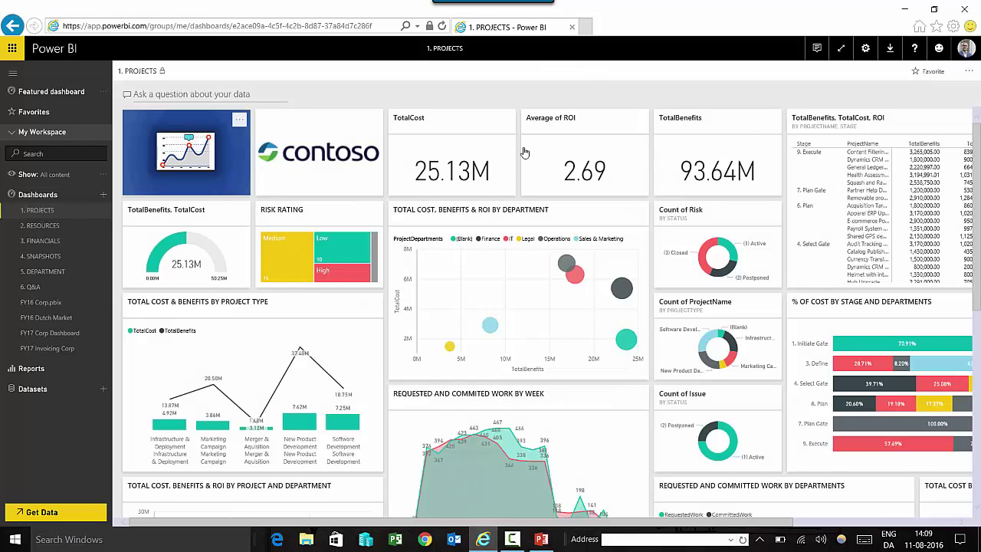
{"action": "left_click", "coordinate": [904, 9]}
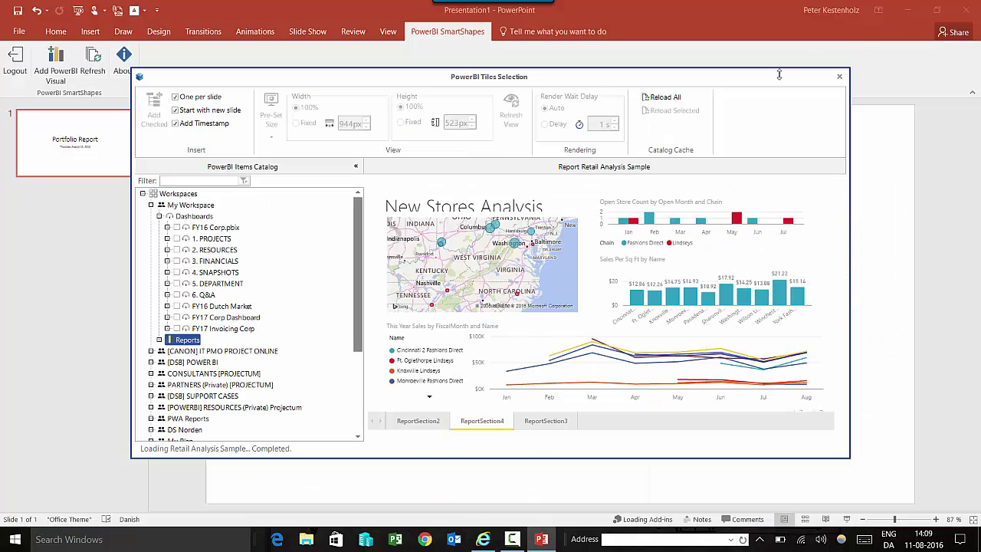
Step: Tick the cost-by-department, cost-by-location and % cost-by-stage tiles of 1. PROJECTS, then check Pre-Set Size
{"action": "left_click", "coordinate": [167, 239]}
{"action": "scroll", "coordinate": [222, 310], "scroll_direction": "down", "scroll_amount": 1}
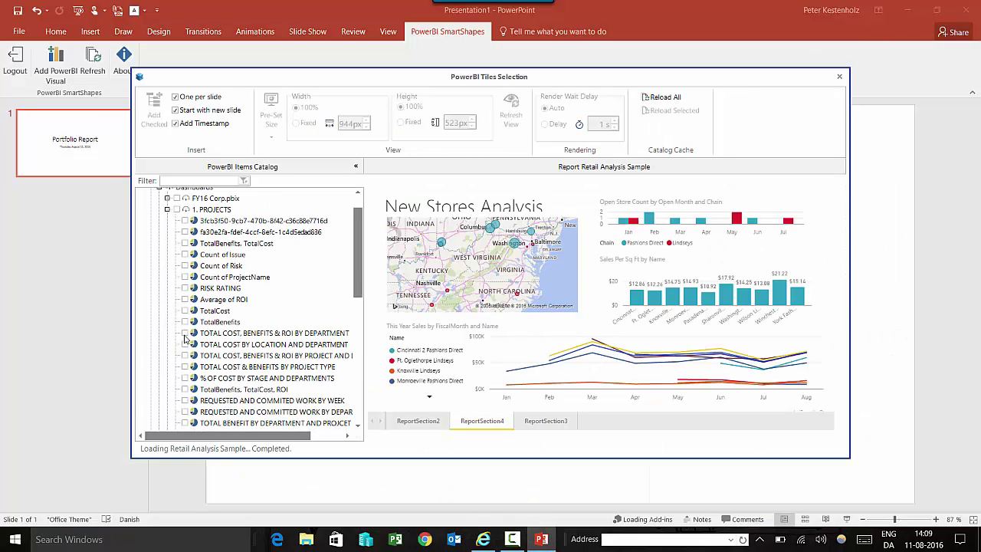
{"action": "left_click", "coordinate": [184, 334]}
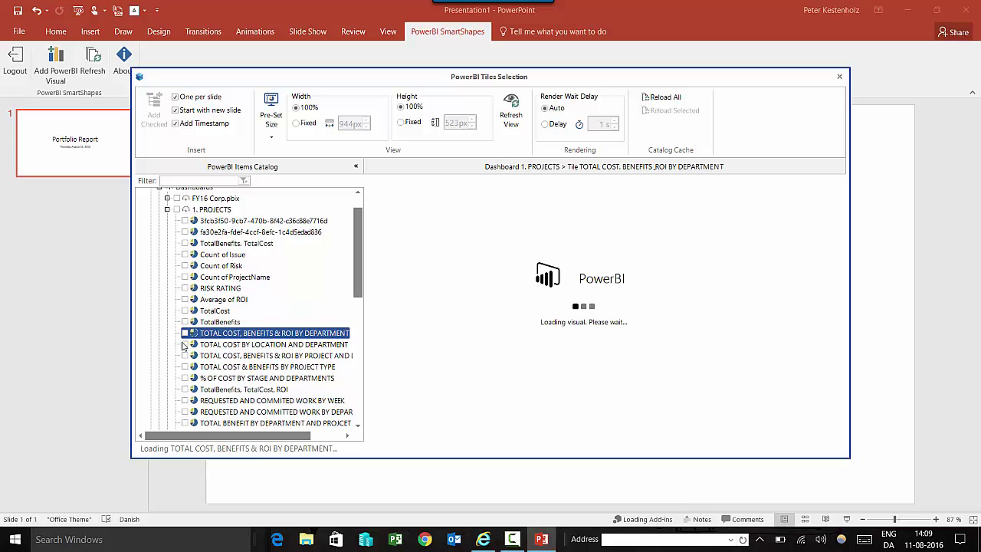
{"action": "left_click", "coordinate": [185, 345]}
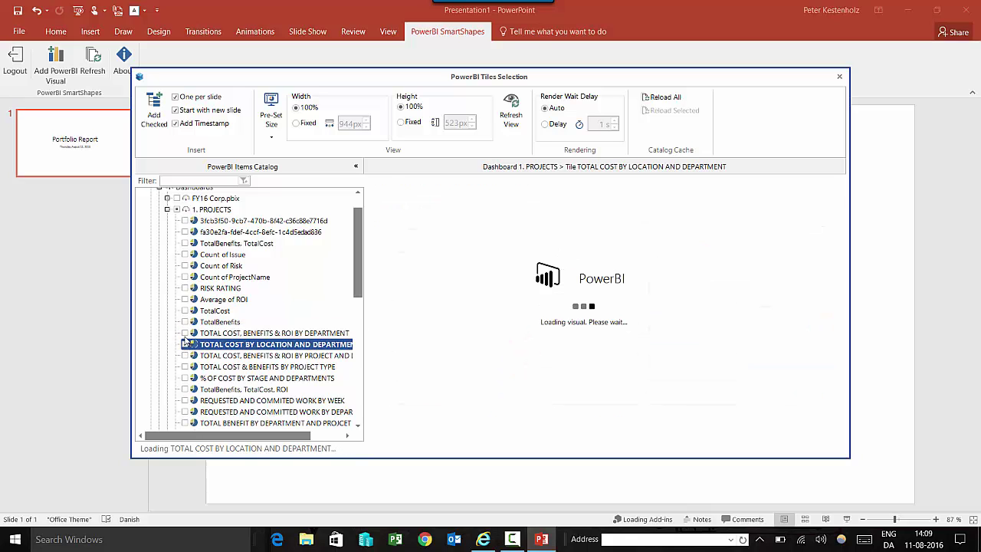
{"action": "left_click", "coordinate": [185, 333]}
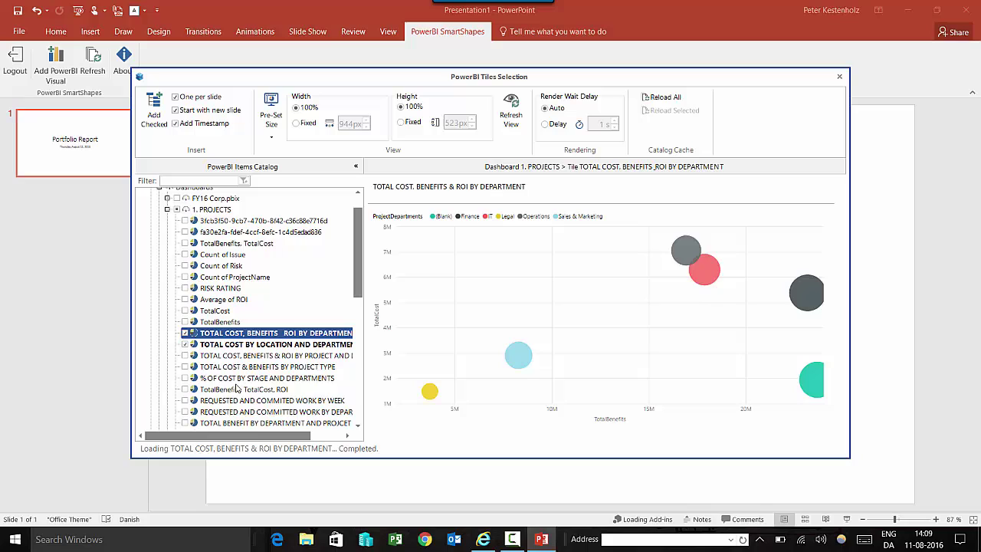
{"action": "left_click", "coordinate": [186, 378]}
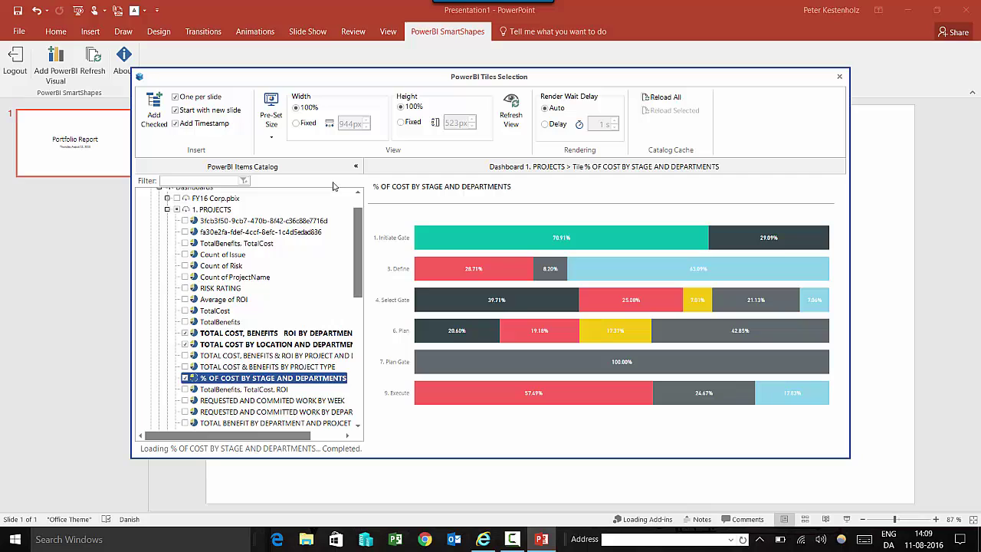
{"action": "mouse_move", "coordinate": [450, 298]}
{"action": "left_click", "coordinate": [272, 138]}
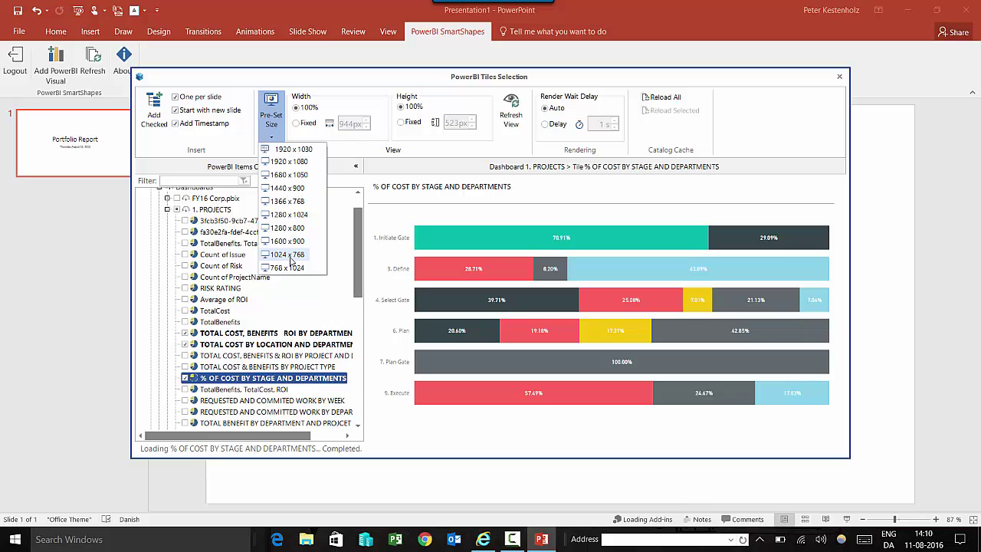
Step: Add the checked tiles as pictures on new slides, then select the slide 2 bubble chart
{"action": "left_click", "coordinate": [156, 145]}
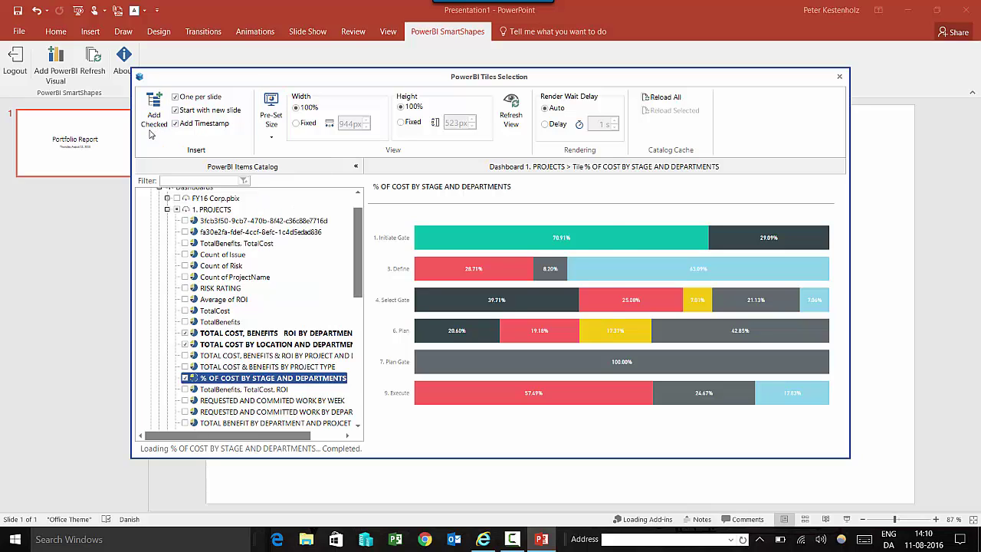
{"action": "left_click", "coordinate": [153, 109]}
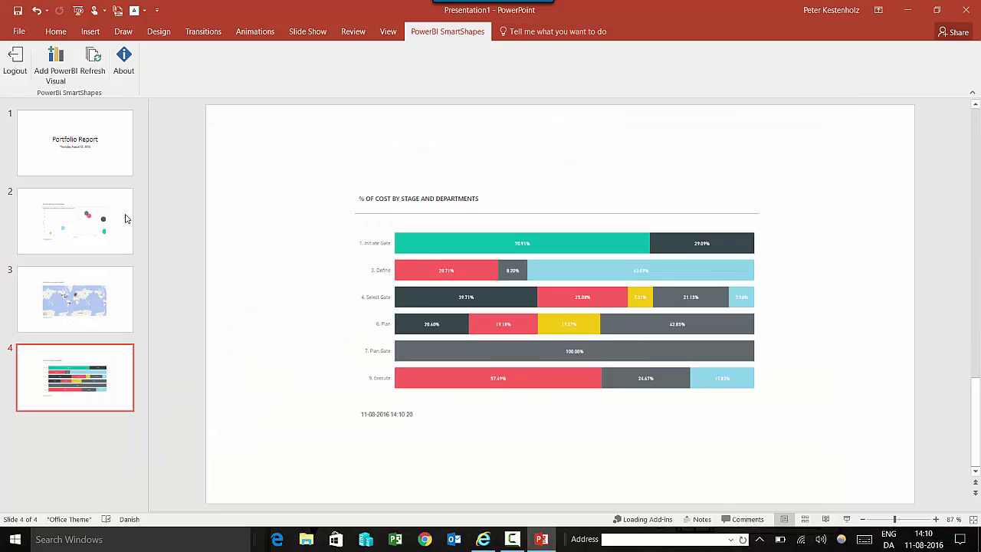
{"action": "left_click", "coordinate": [469, 288]}
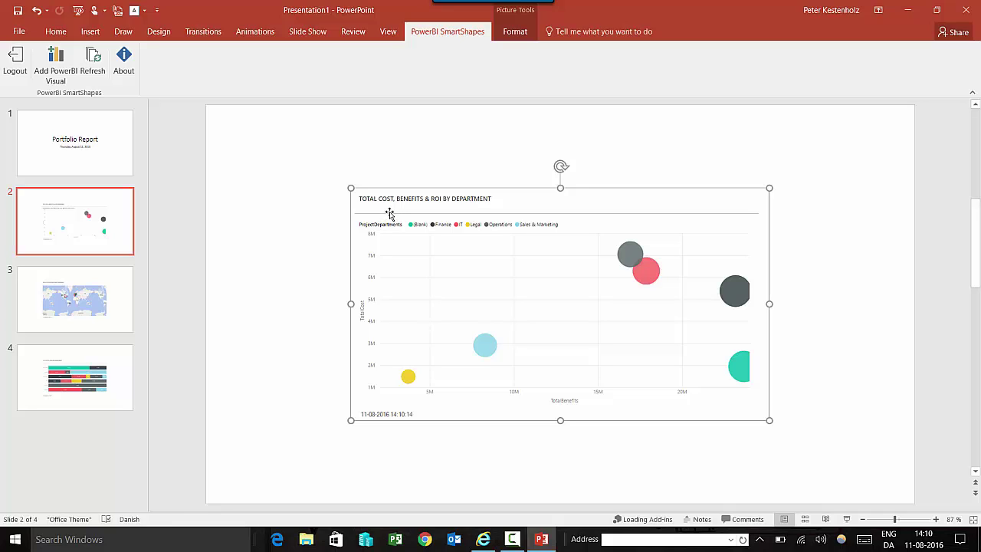
{"action": "left_click", "coordinate": [505, 32]}
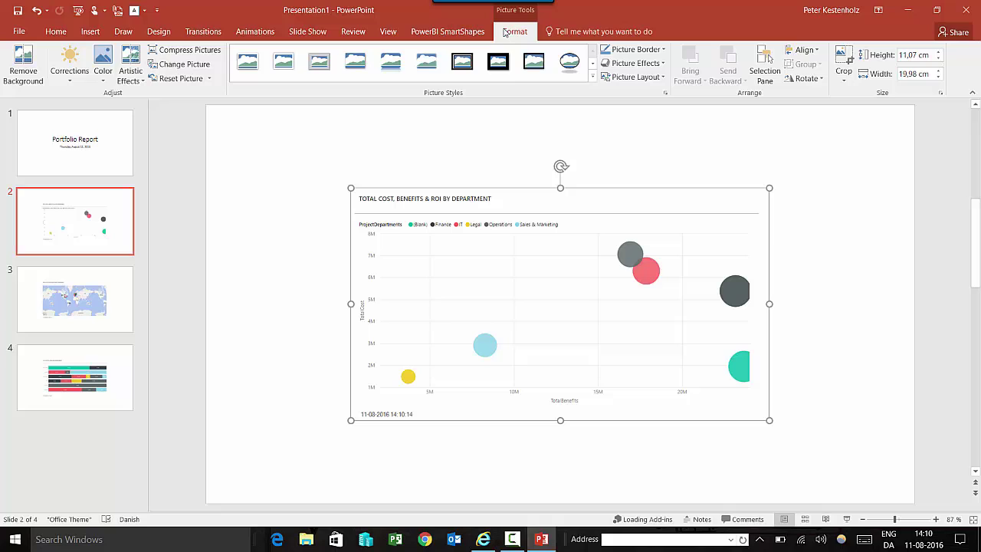
{"action": "left_click", "coordinate": [69, 61]}
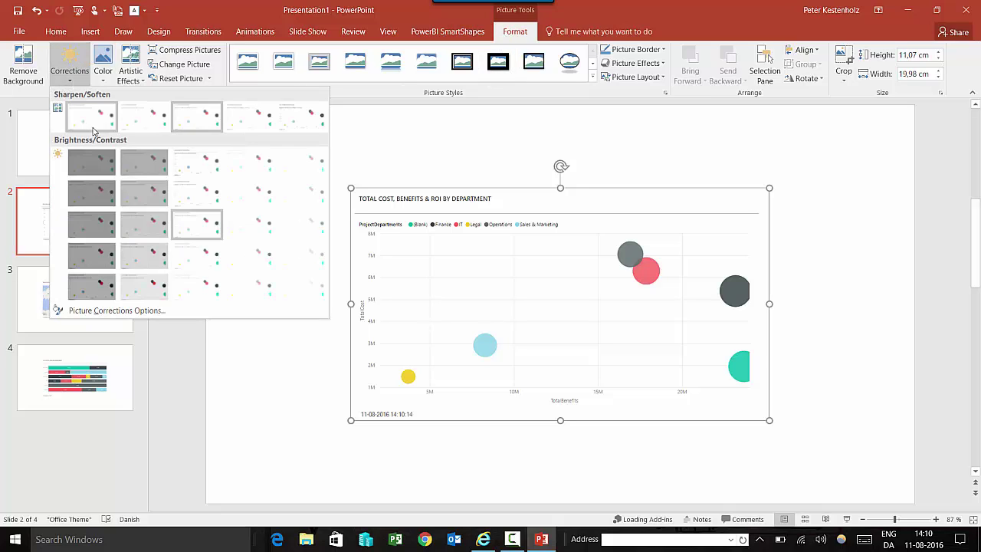
{"action": "left_click", "coordinate": [105, 76]}
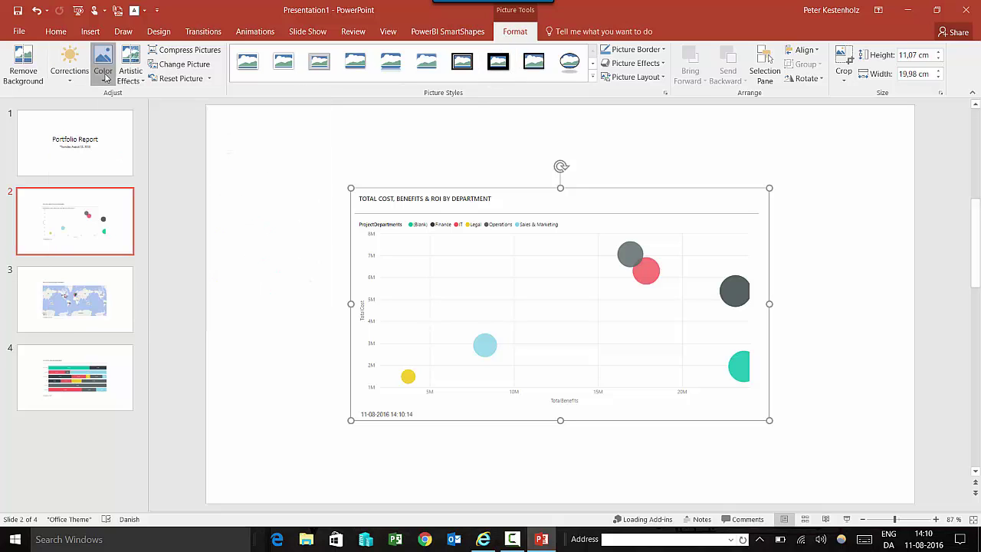
{"action": "left_click", "coordinate": [105, 76]}
{"action": "left_click", "coordinate": [132, 77]}
{"action": "left_click", "coordinate": [131, 76]}
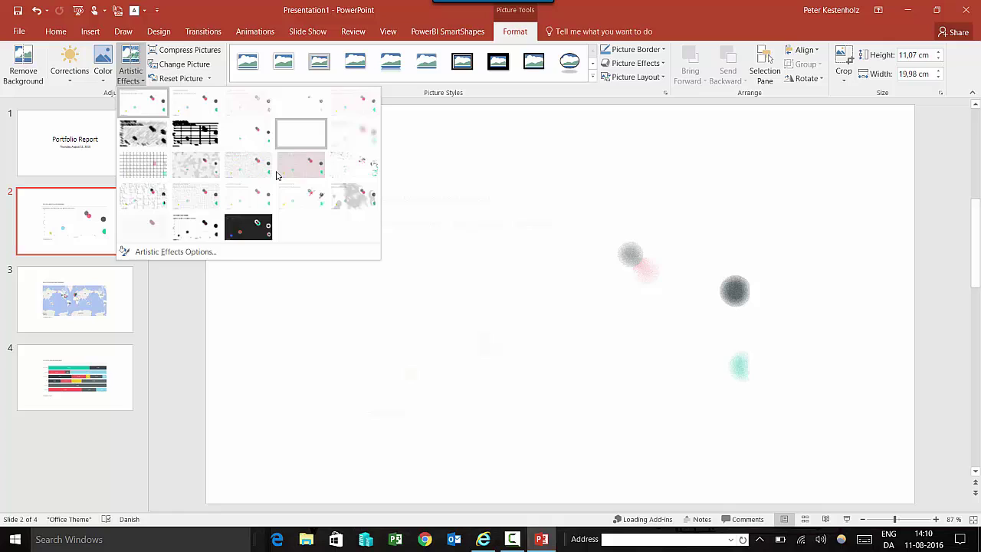
{"action": "left_click", "coordinate": [192, 328]}
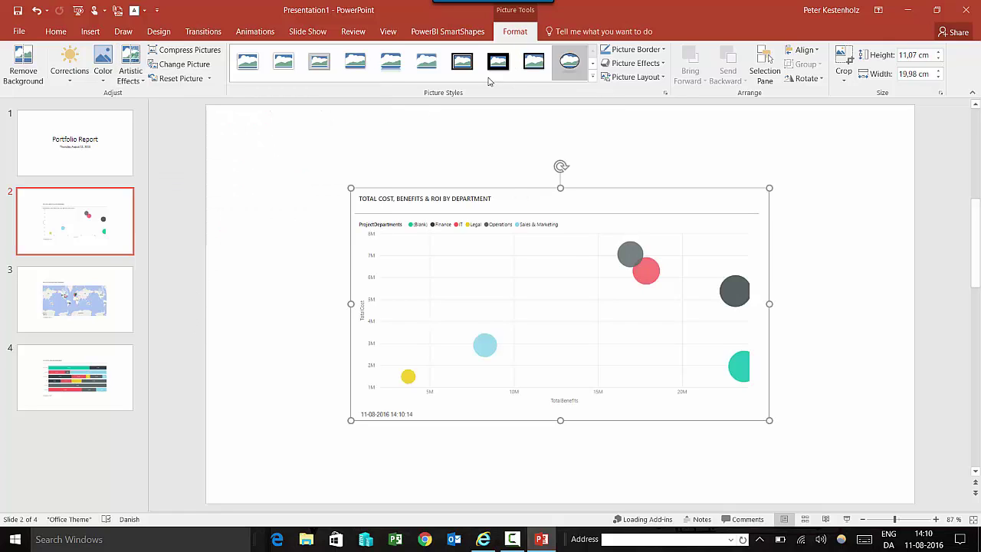
{"action": "left_click", "coordinate": [592, 76]}
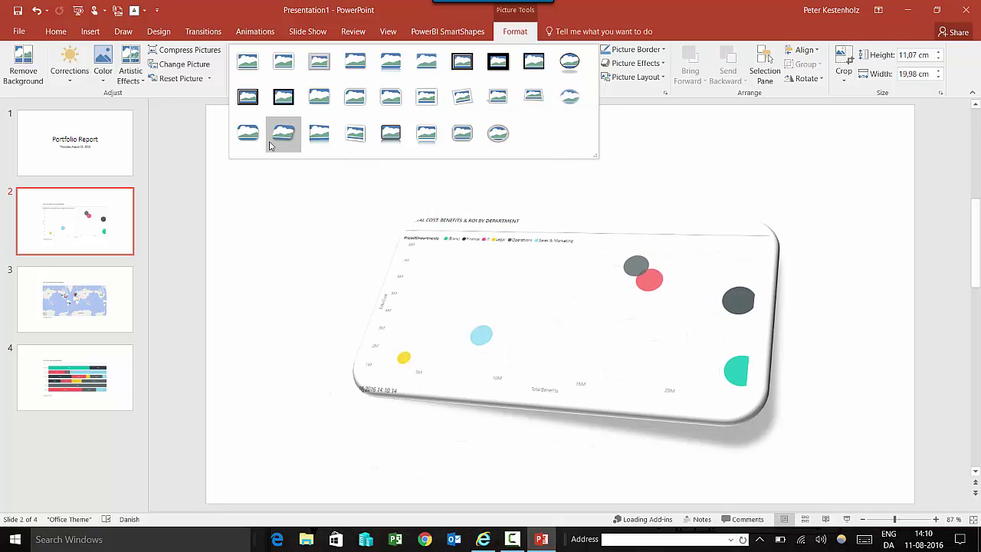
{"action": "left_click", "coordinate": [191, 255]}
Step: Shrink the slide 2 bubble chart and move it toward the slide's left
{"action": "left_click", "coordinate": [196, 232]}
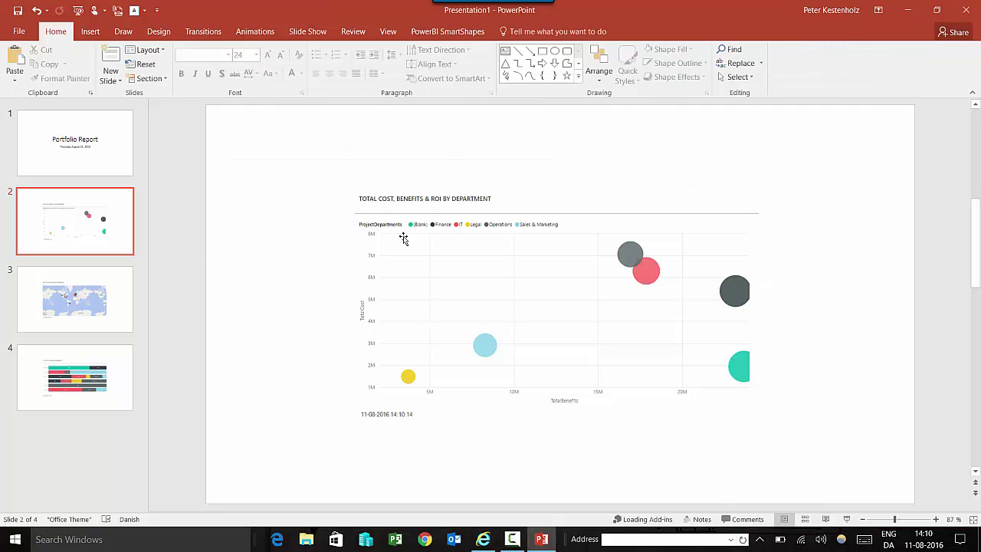
{"action": "left_click", "coordinate": [404, 238]}
{"action": "left_click_drag", "start_coordinate": [350, 193], "coordinate": [499, 268]}
{"action": "left_click_drag", "start_coordinate": [584, 311], "coordinate": [339, 265]}
Step: Enlarge and reposition the slide 3 world map to fill the slide
{"action": "left_click", "coordinate": [113, 309]}
{"action": "left_click", "coordinate": [488, 314]}
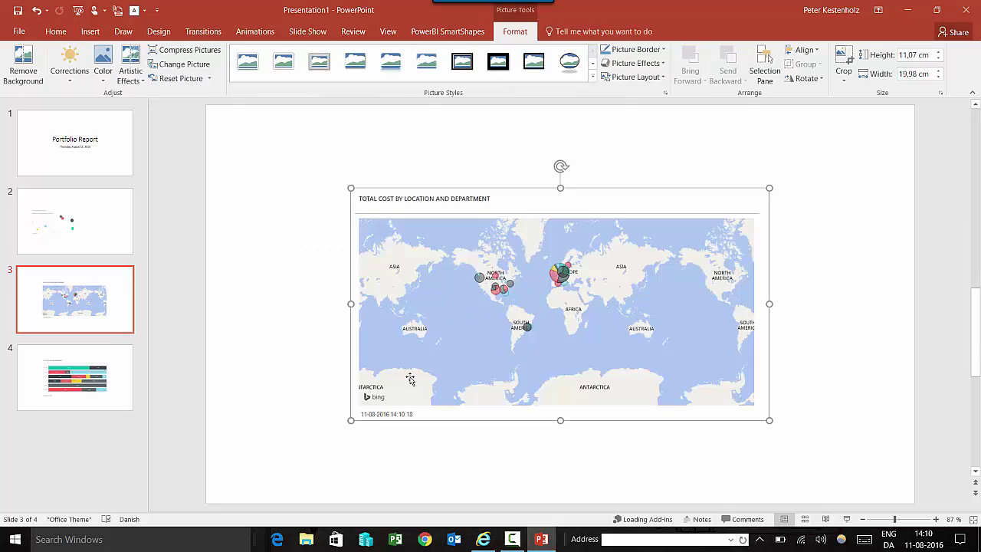
{"action": "left_click_drag", "start_coordinate": [351, 420], "coordinate": [201, 501]}
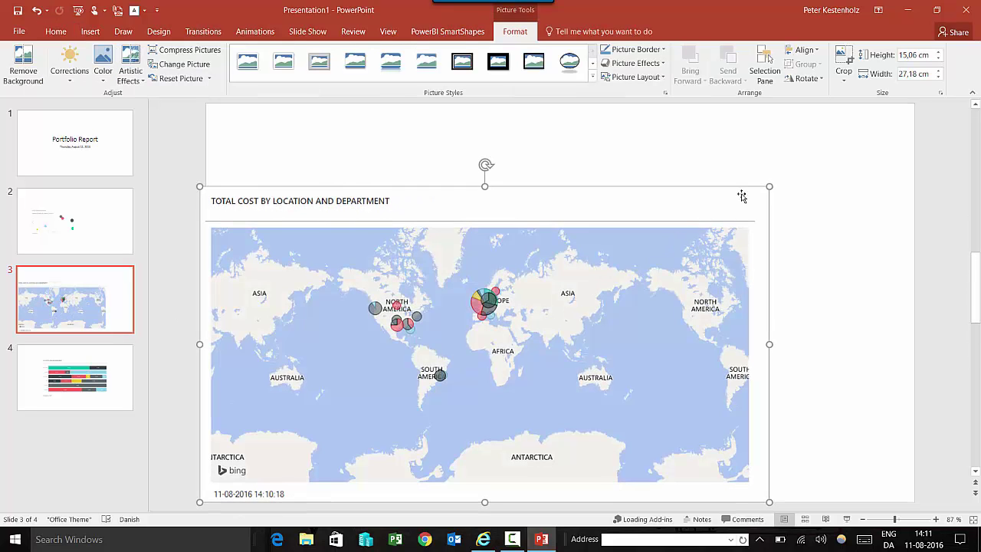
{"action": "left_click_drag", "start_coordinate": [769, 186], "coordinate": [861, 131]}
{"action": "left_click_drag", "start_coordinate": [713, 247], "coordinate": [732, 231]}
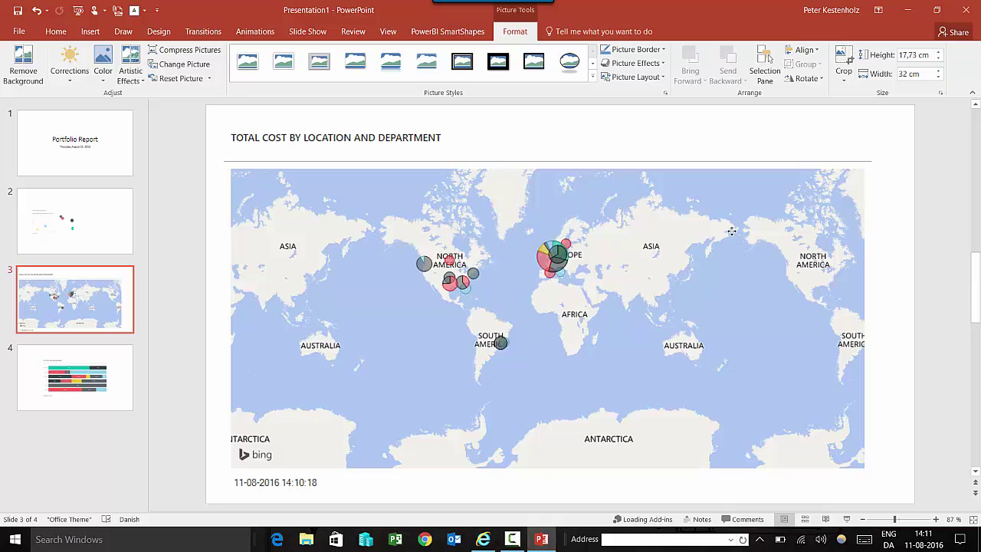
Step: Move the slide 4 stacked bar chart to the top-left and enlarge it to fill the slide
{"action": "left_click", "coordinate": [110, 383]}
{"action": "left_click", "coordinate": [445, 278]}
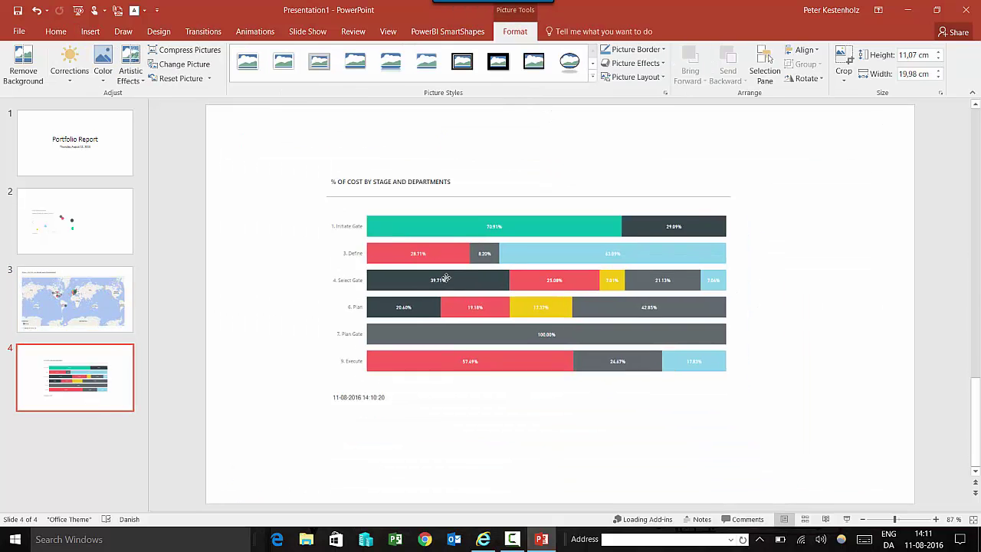
{"action": "left_click_drag", "start_coordinate": [445, 278], "coordinate": [361, 225]}
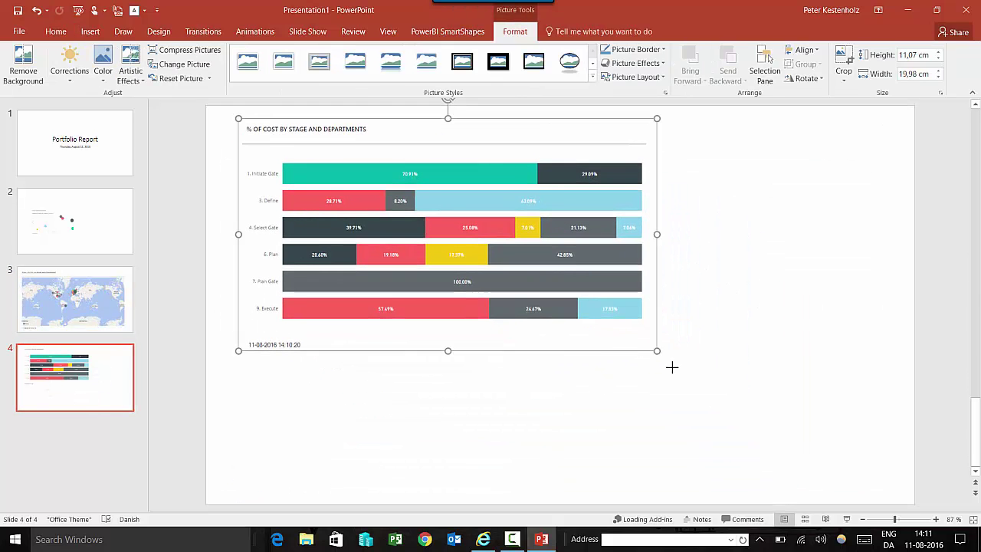
{"action": "left_click_drag", "start_coordinate": [671, 367], "coordinate": [832, 477]}
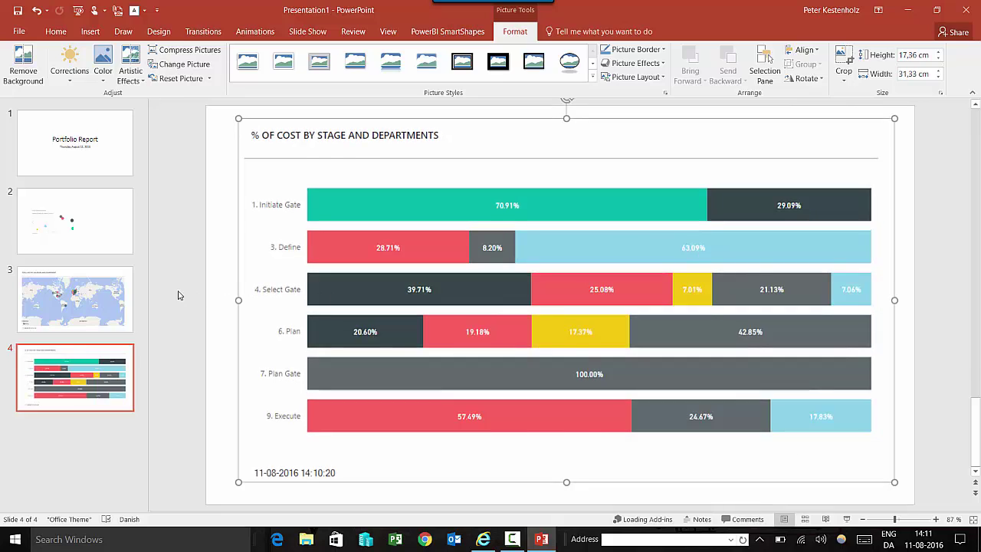
{"action": "left_click", "coordinate": [177, 295]}
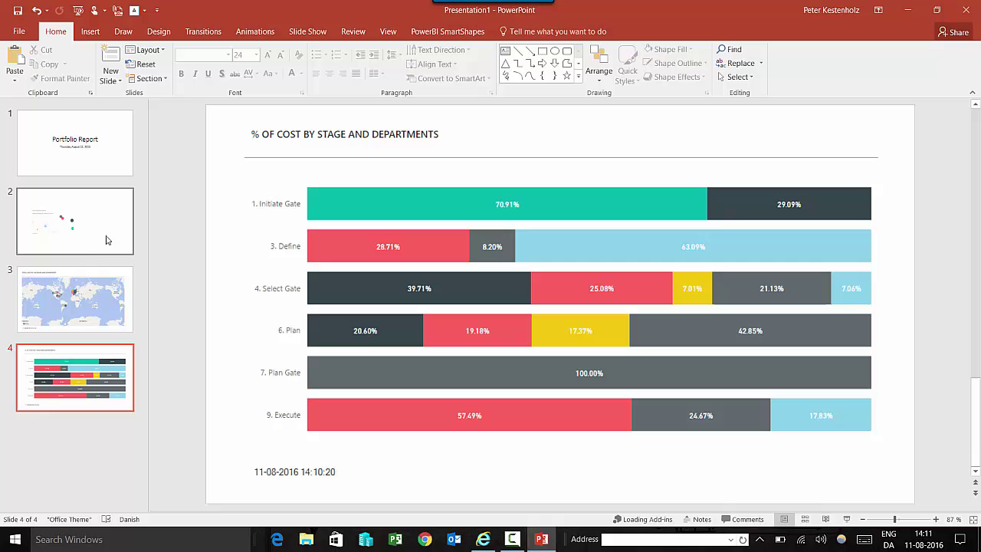
Step: Save the deck to the Desktop as 'Save presentation' via Save As > This PC
{"action": "left_click", "coordinate": [19, 31]}
{"action": "left_click", "coordinate": [26, 144]}
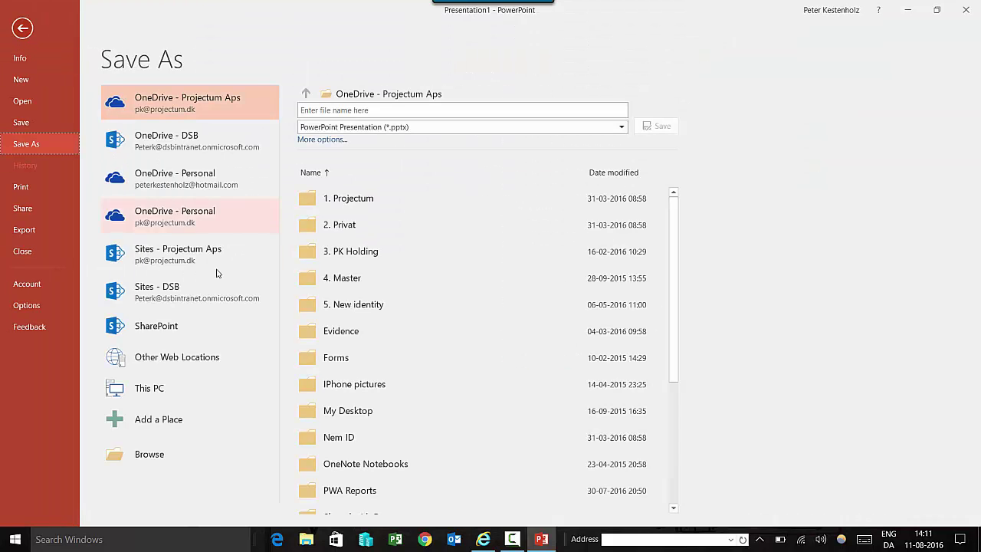
{"action": "left_click", "coordinate": [176, 382]}
{"action": "left_click", "coordinate": [378, 106]}
{"action": "type", "text": "Save presentation"}
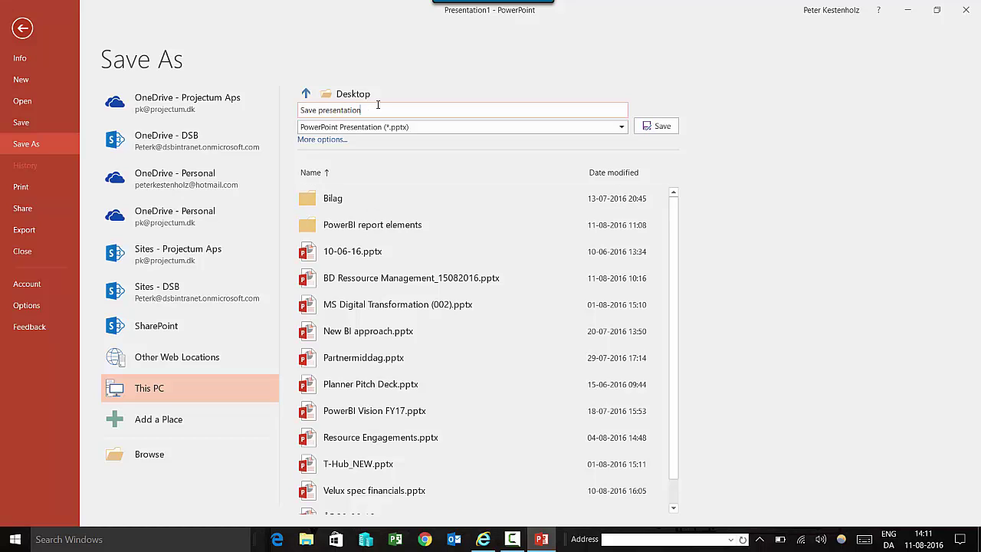
{"action": "key", "text": "Return"}
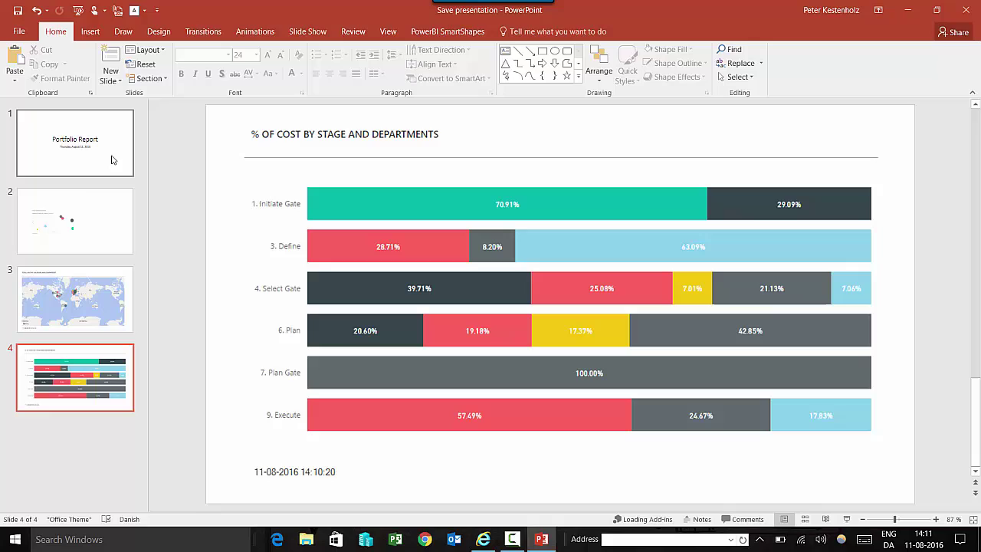
Step: Close PowerPoint, relaunch it from Start, and reopen 'Save presentation' from Recent
{"action": "left_click", "coordinate": [965, 10]}
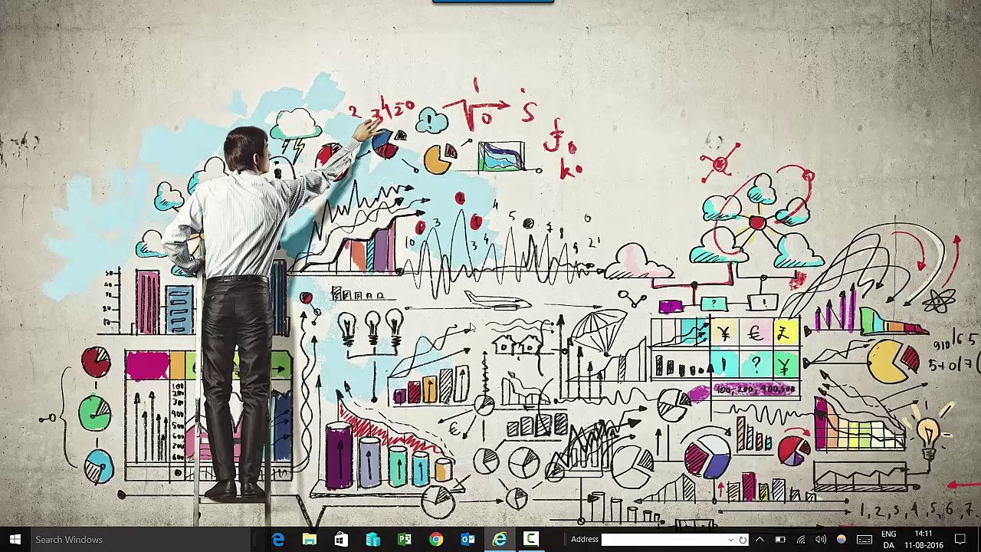
{"action": "left_click", "coordinate": [15, 538]}
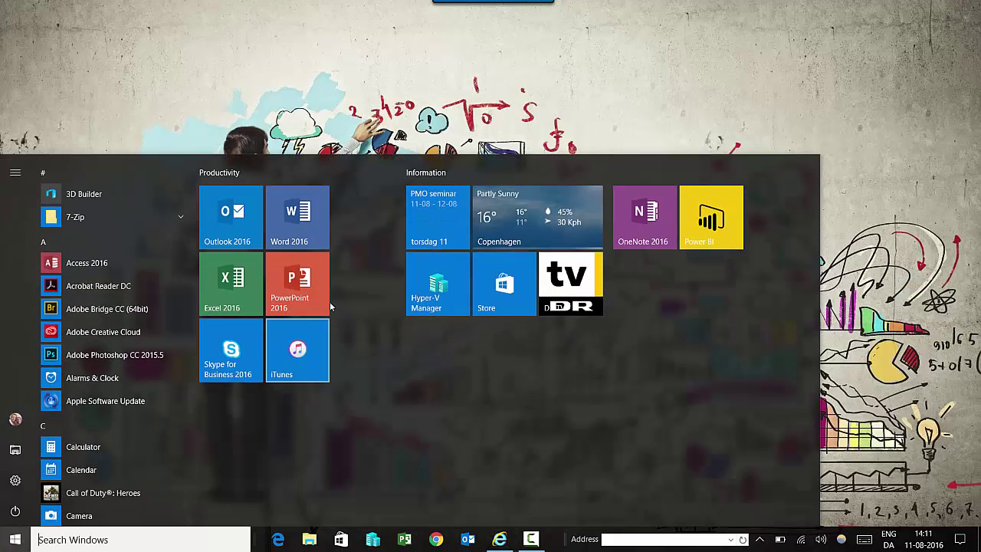
{"action": "left_click", "coordinate": [327, 304]}
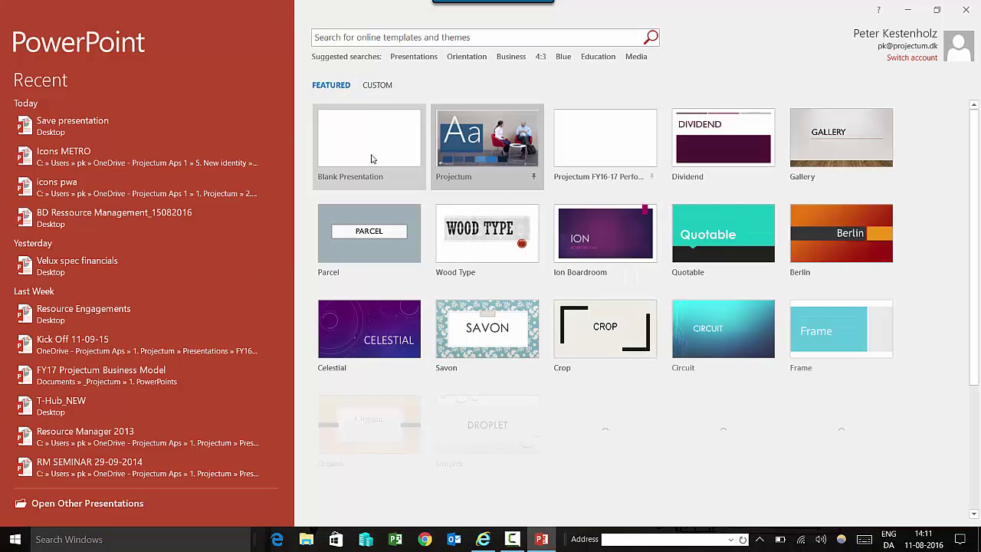
{"action": "left_click", "coordinate": [57, 126]}
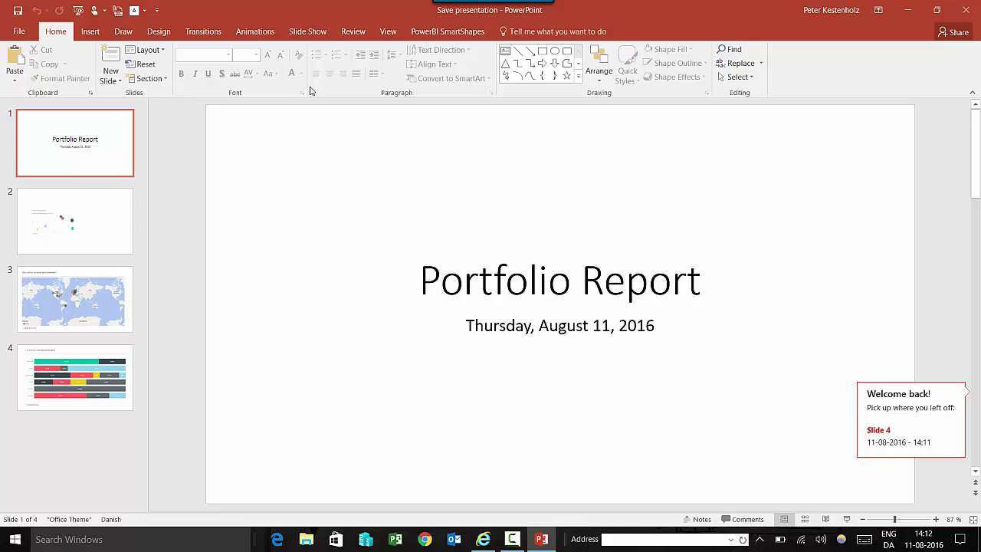
Step: Update all checked Power BI tiles from the PowerBI SmartShapes Refresh window
{"action": "left_click", "coordinate": [446, 32]}
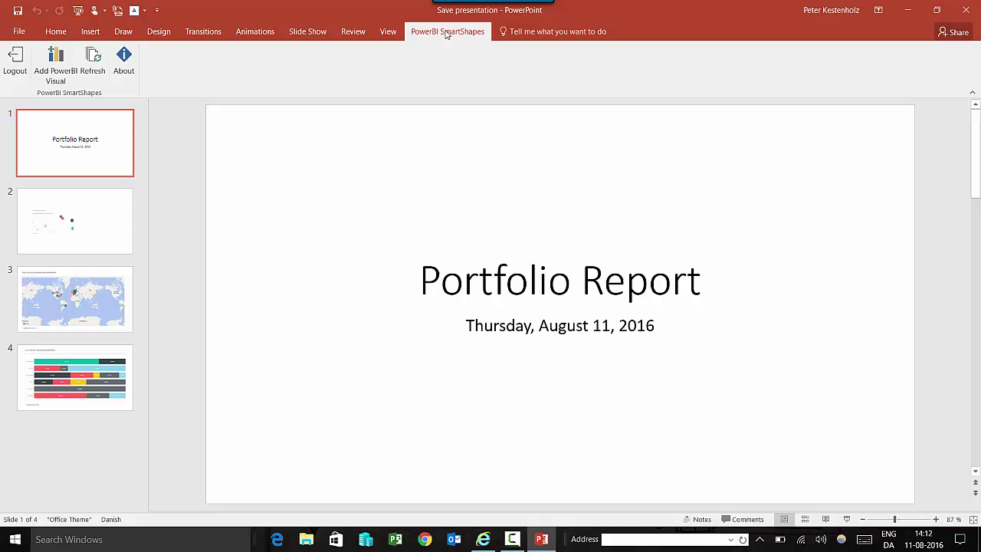
{"action": "left_click", "coordinate": [92, 71]}
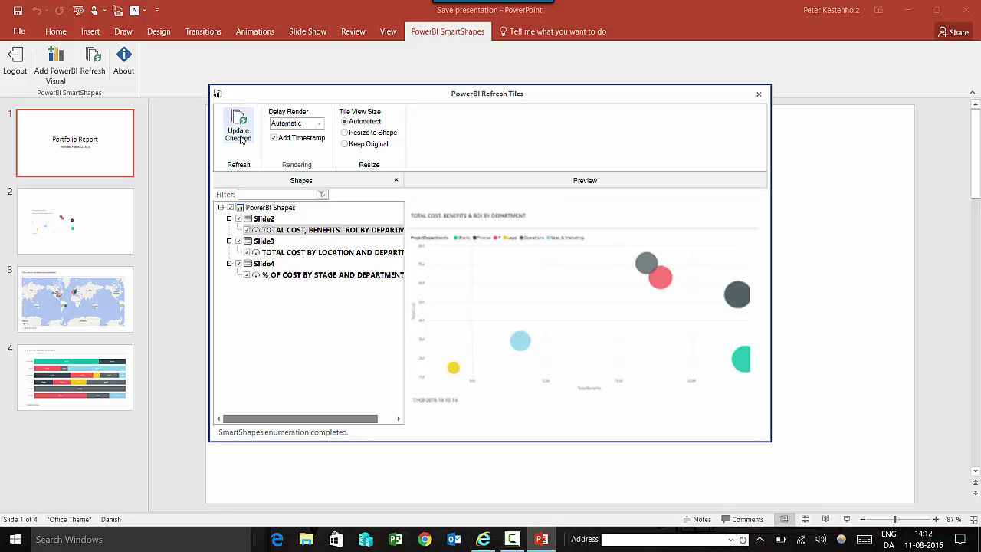
{"action": "left_click", "coordinate": [239, 136]}
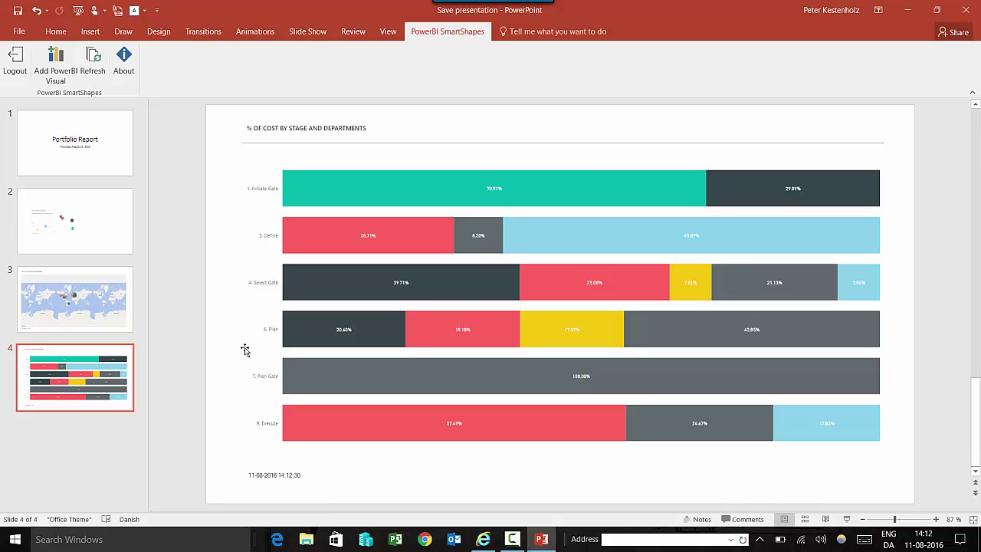
Step: Inspect the refreshed slide 3 map and slide 2 bubble chart, ending on slide 3
{"action": "left_click", "coordinate": [127, 315]}
{"action": "left_click", "coordinate": [92, 235]}
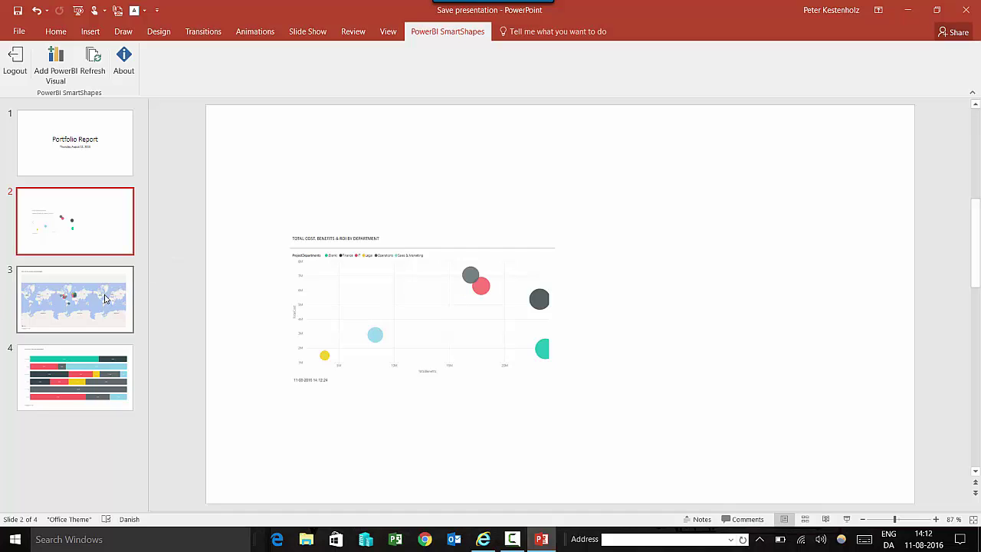
{"action": "left_click", "coordinate": [105, 298]}
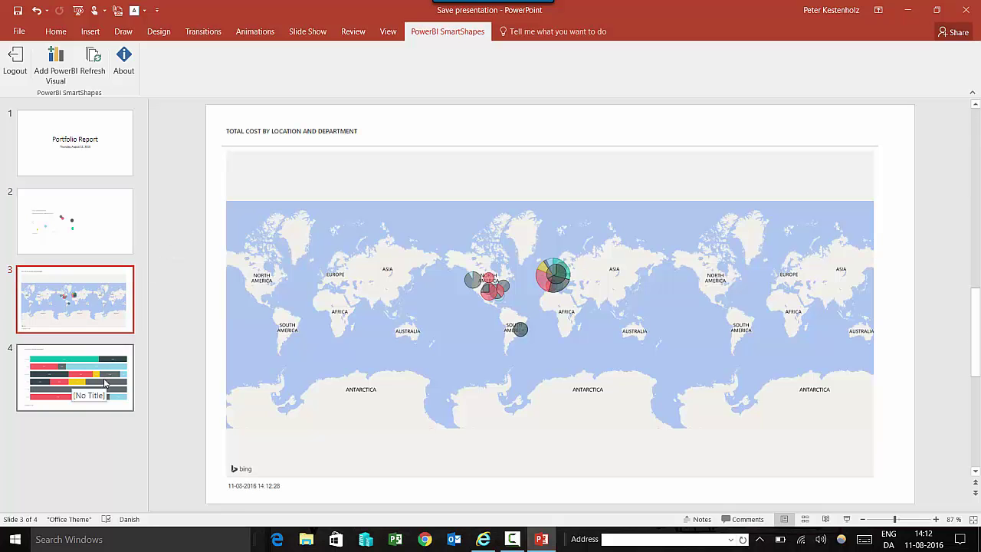